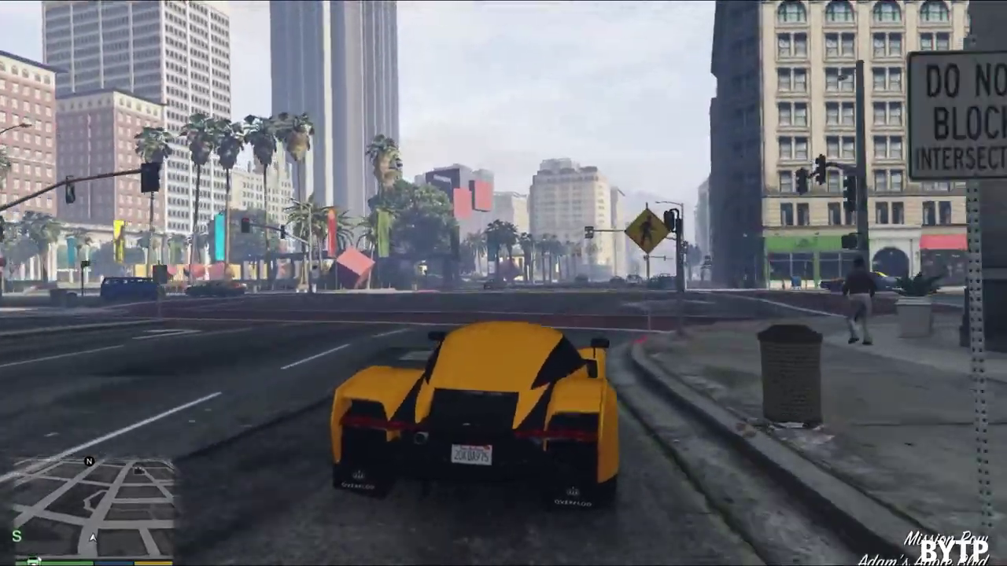
key(w)
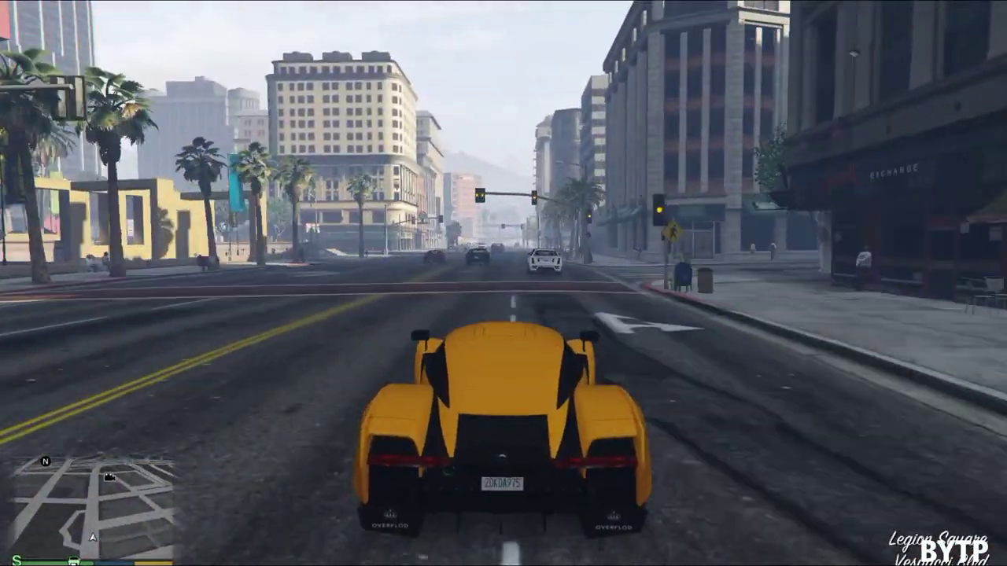
key(w)
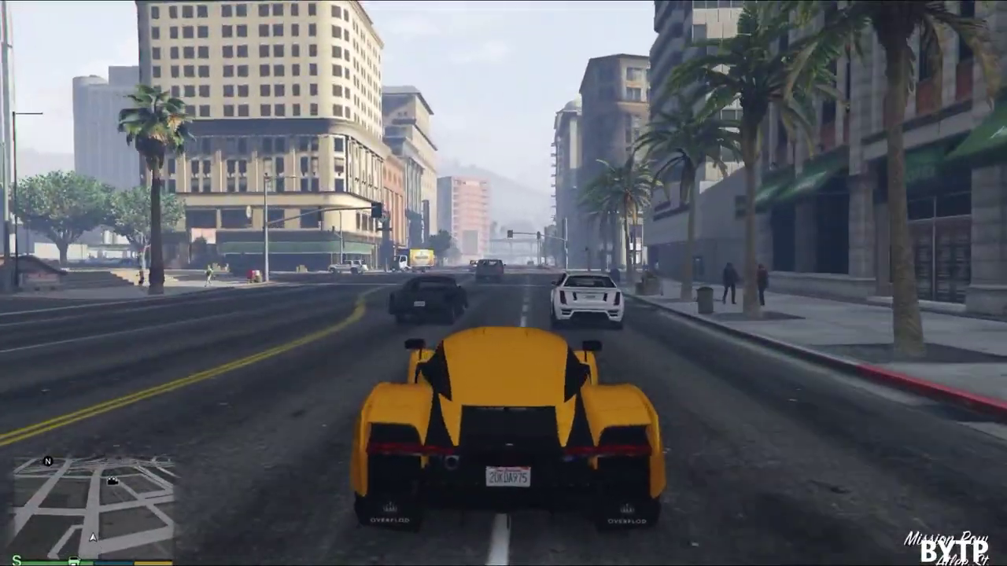
key(w)
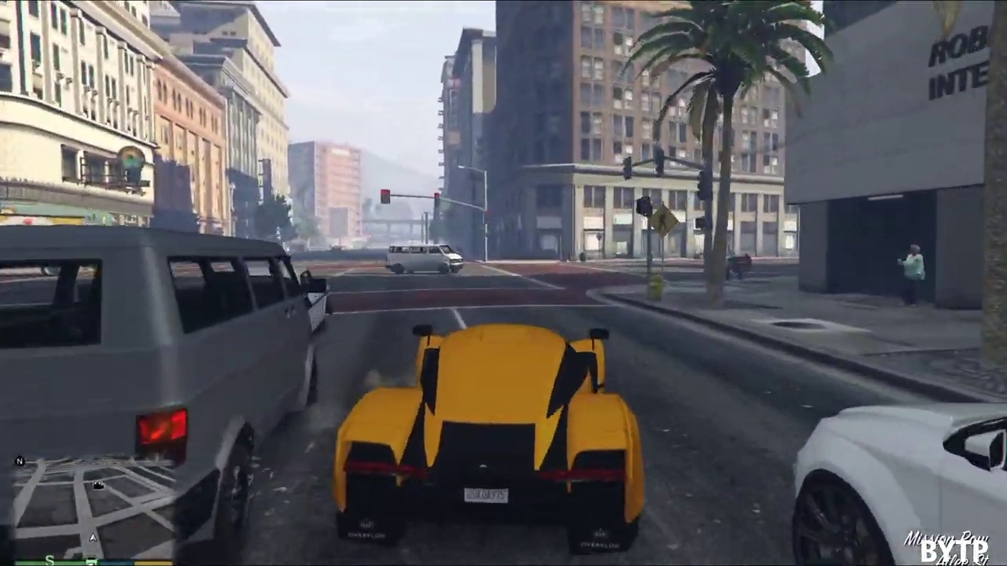
key(w)
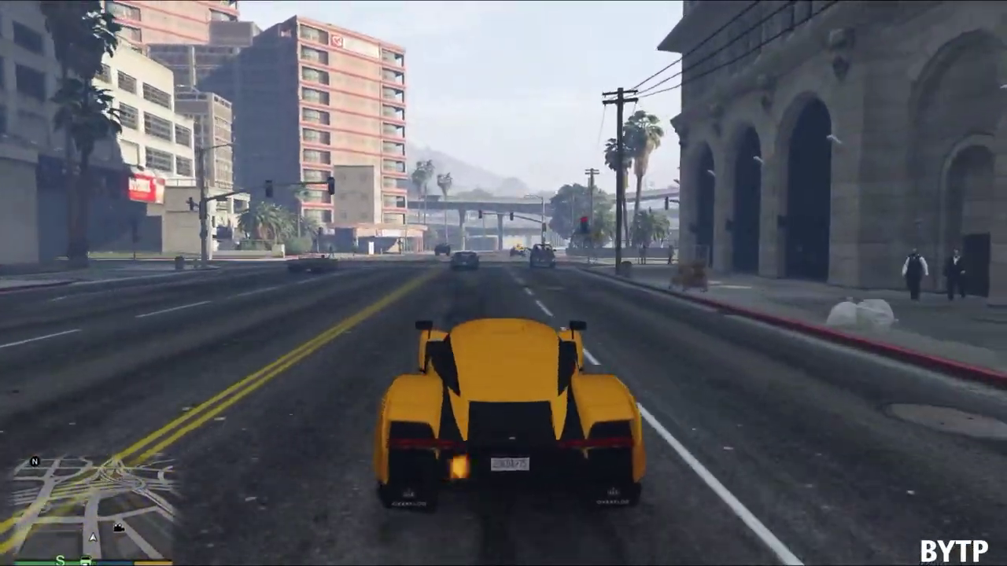
key(w)
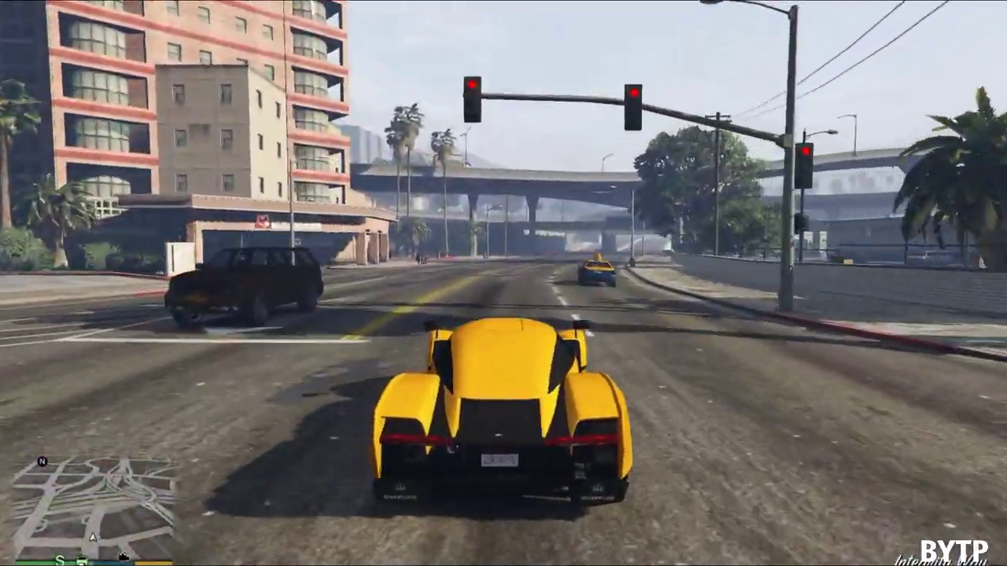
key(a)
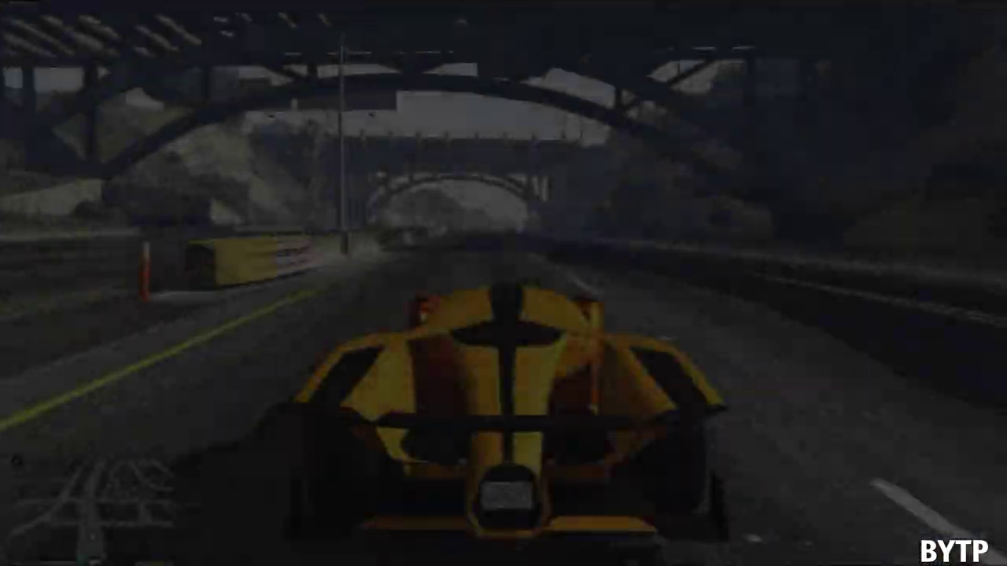
key(w)
key(w)
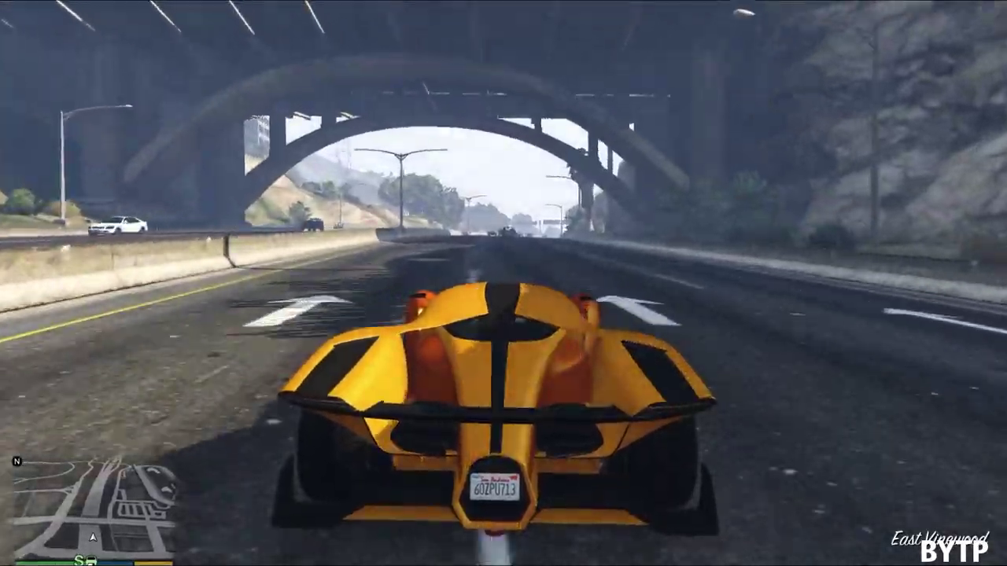
key(w)
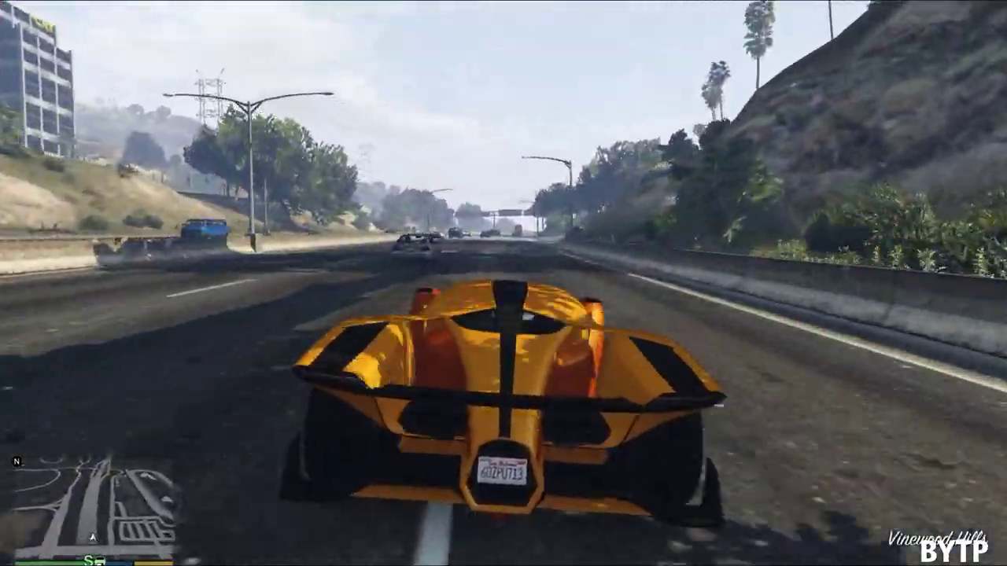
key(w)
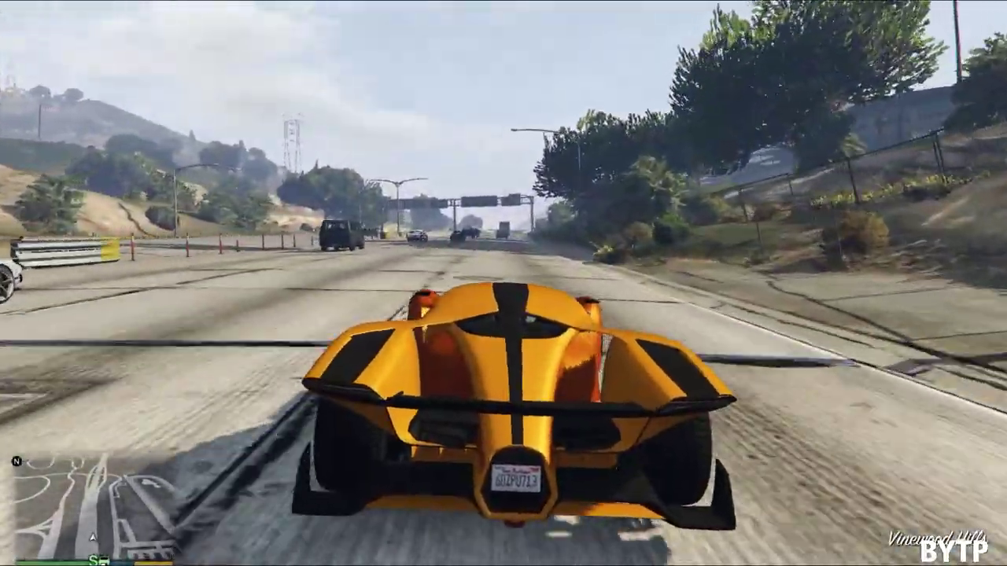
key(v)
key(v)
key(w)
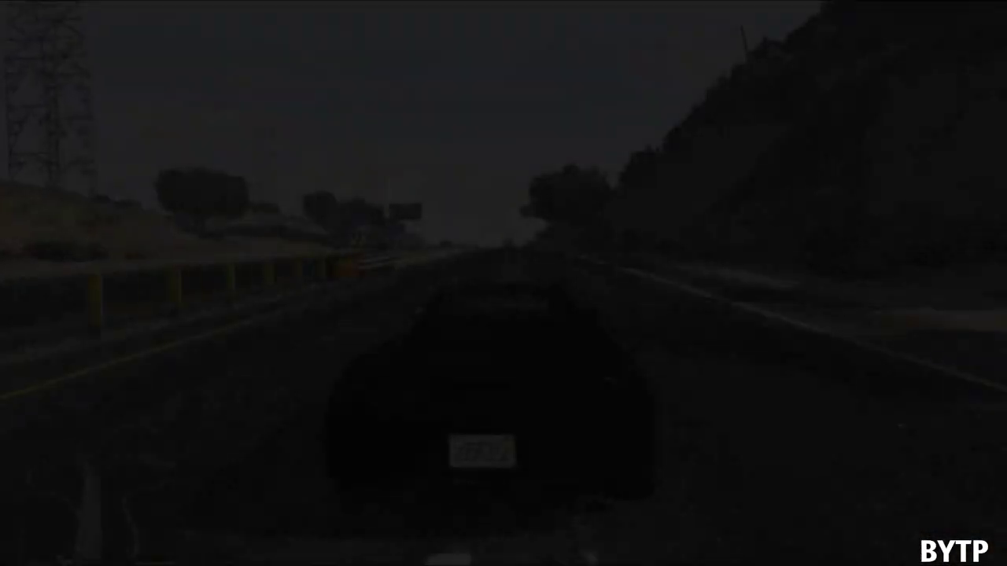
key(w)
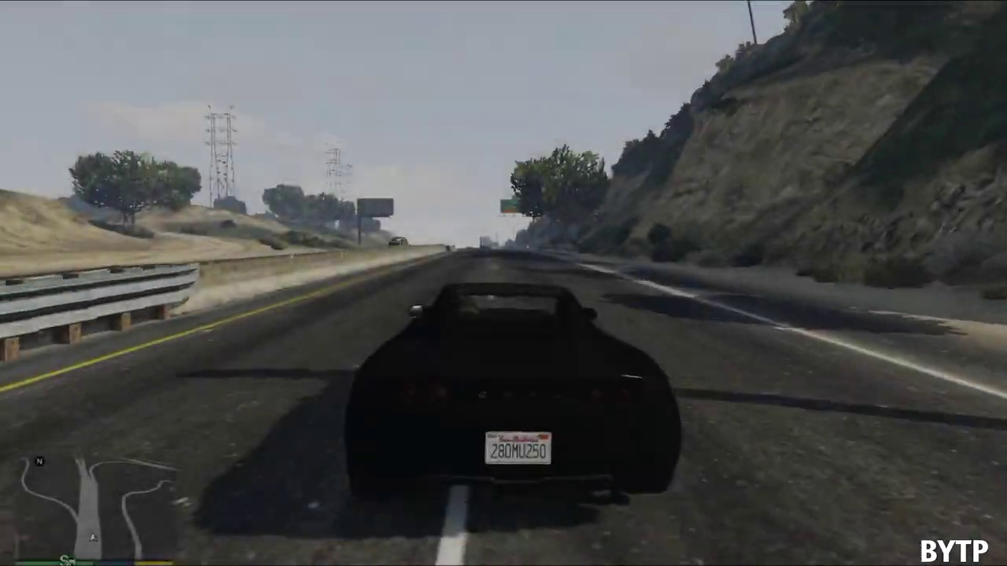
key(w)
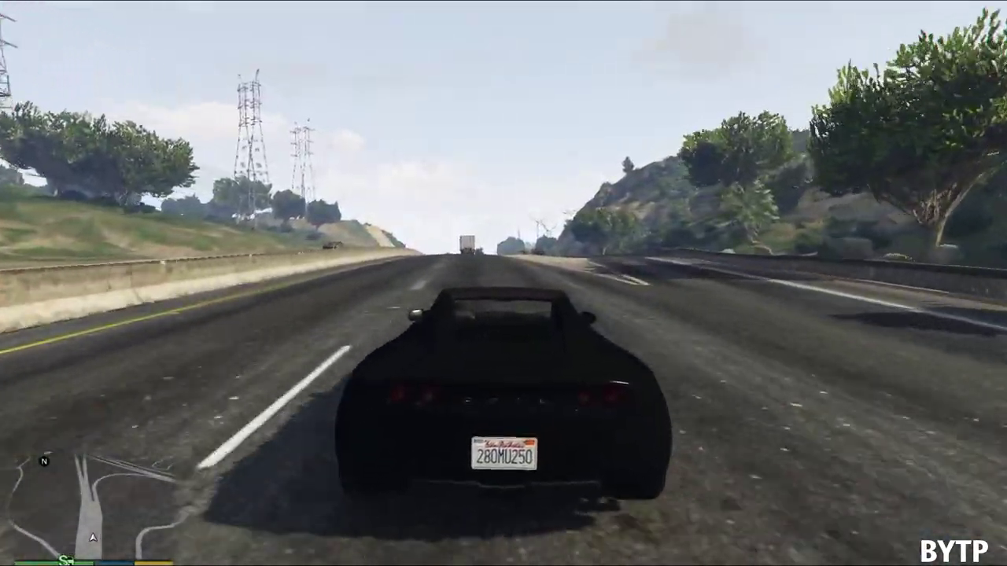
key(w)
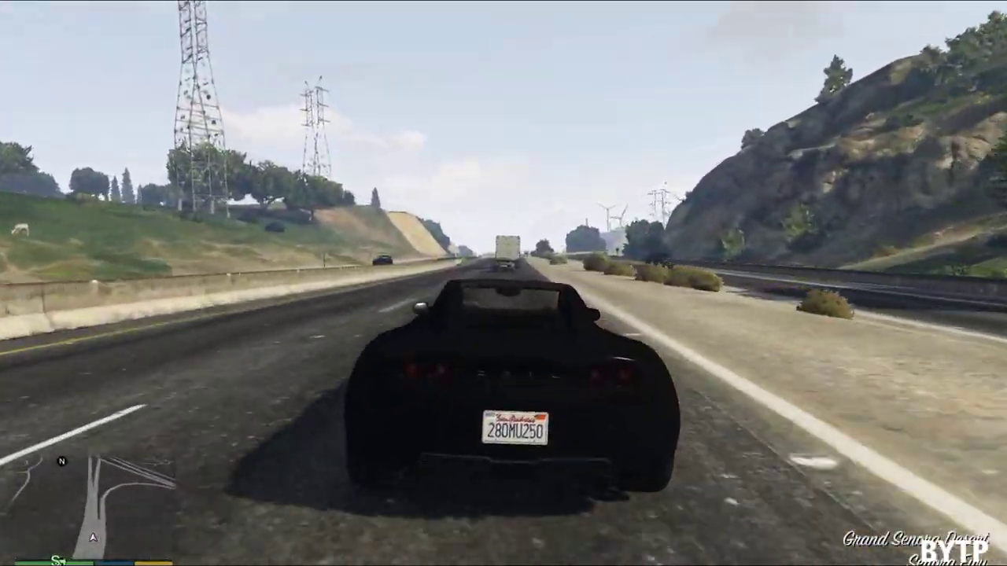
key(w)
key(d)
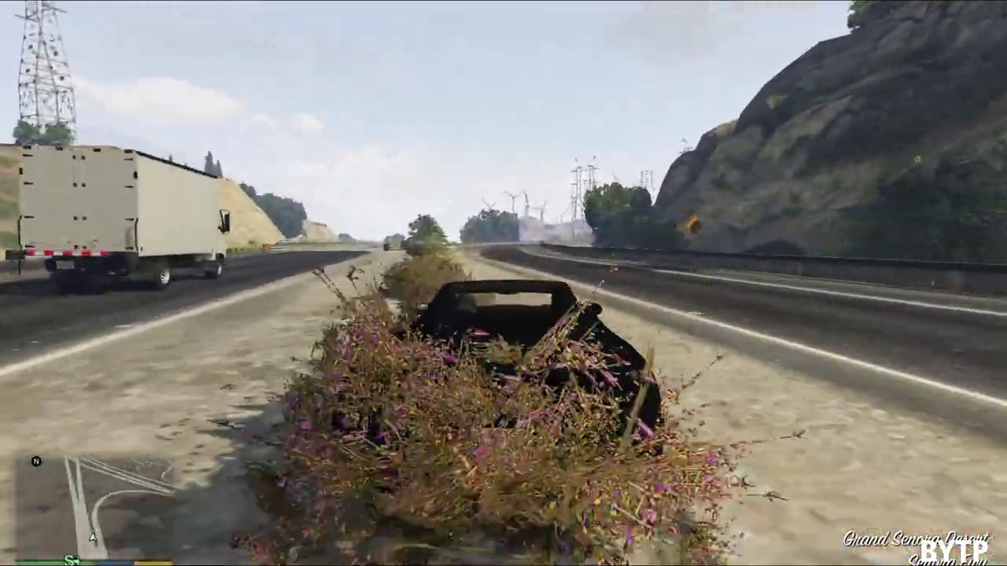
key(w)
key(a)
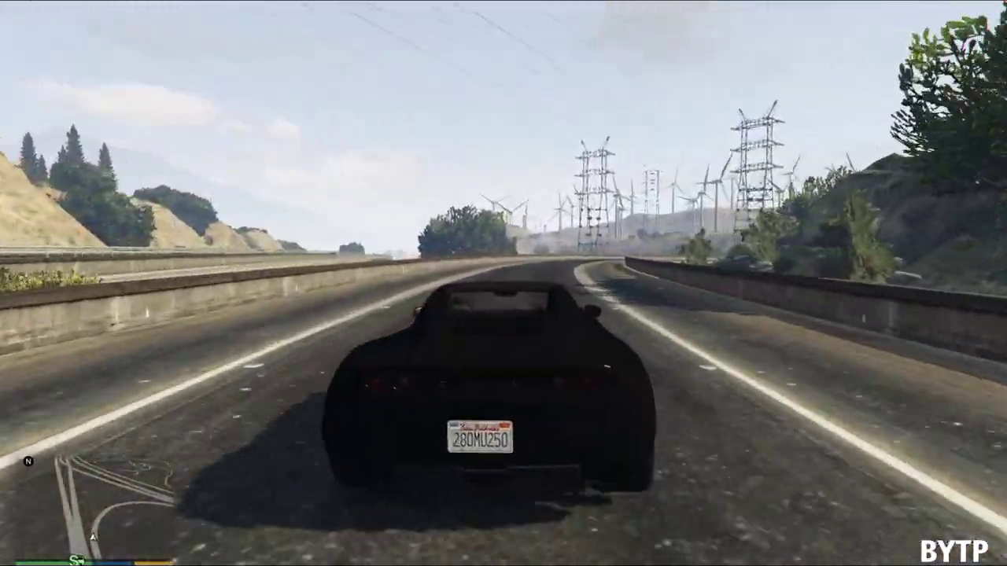
key(w)
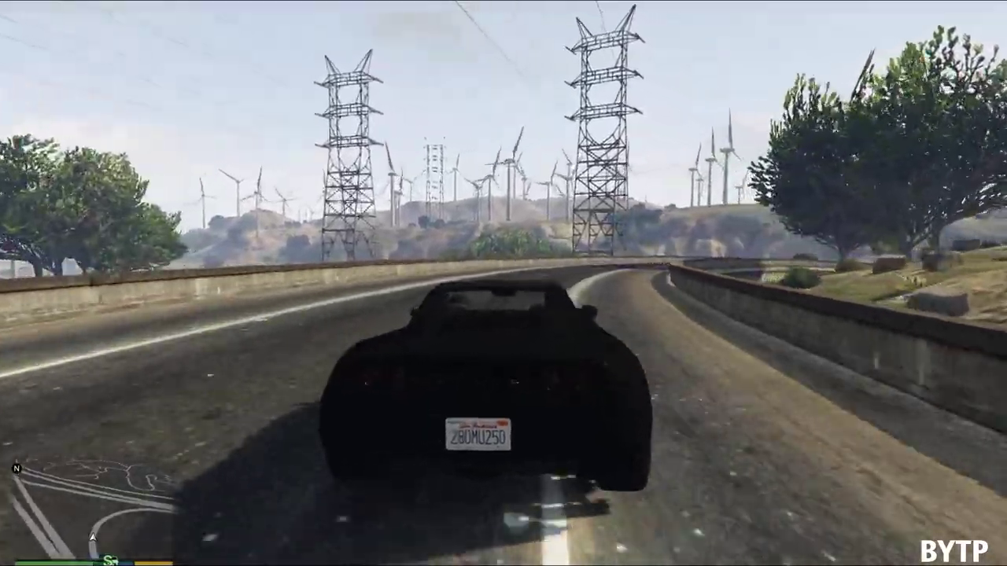
key(w)
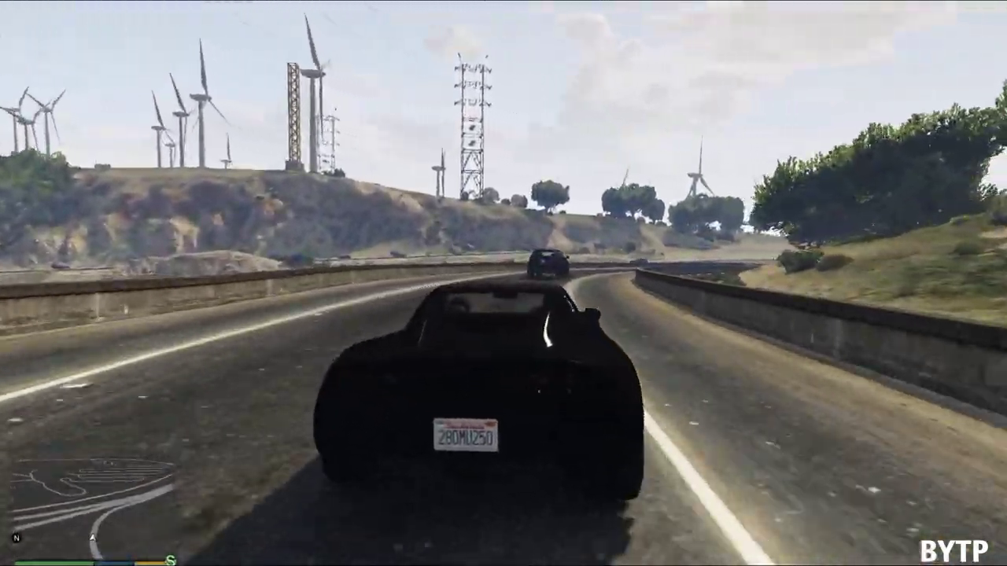
key(w)
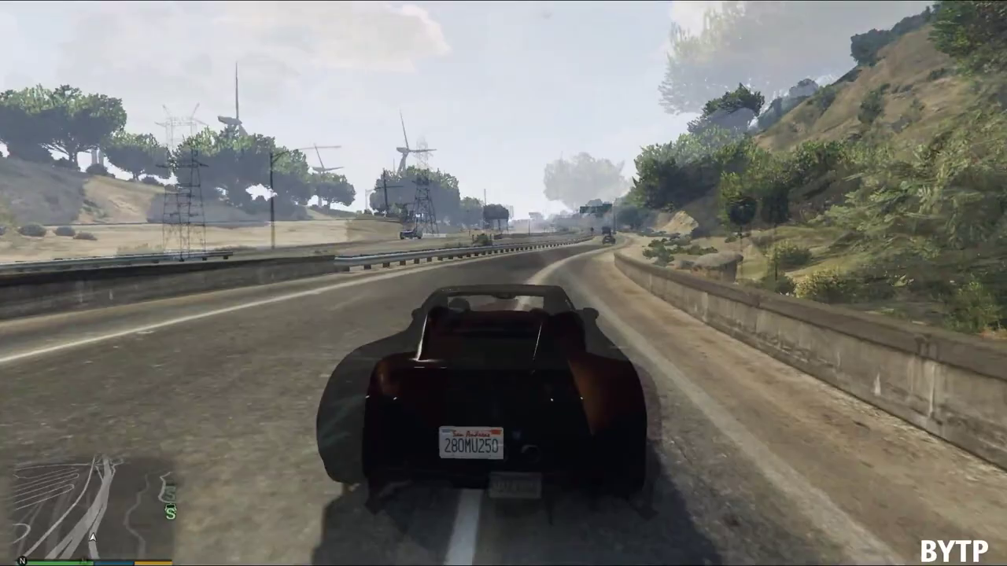
key(w)
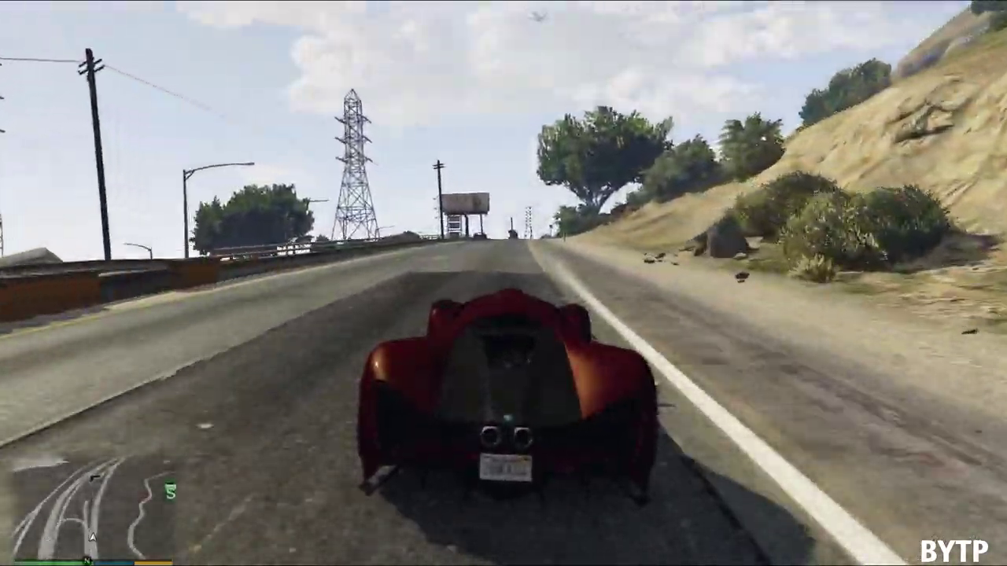
key(w)
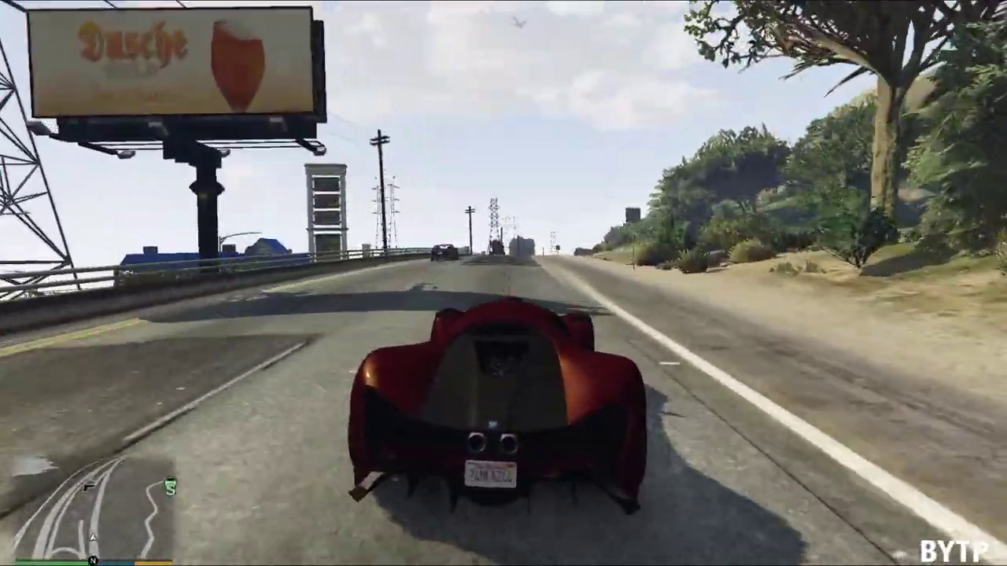
key(w)
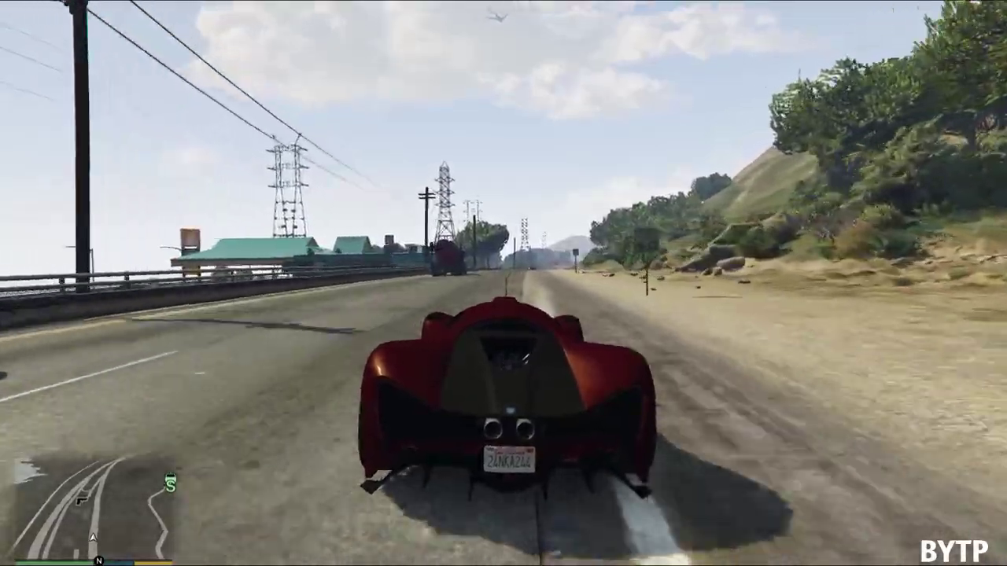
key(w)
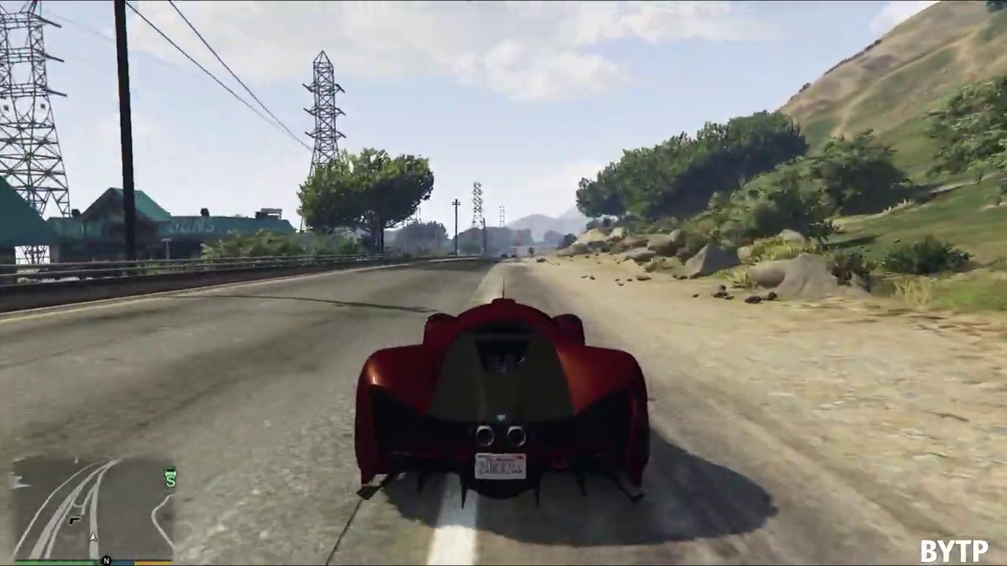
key(w)
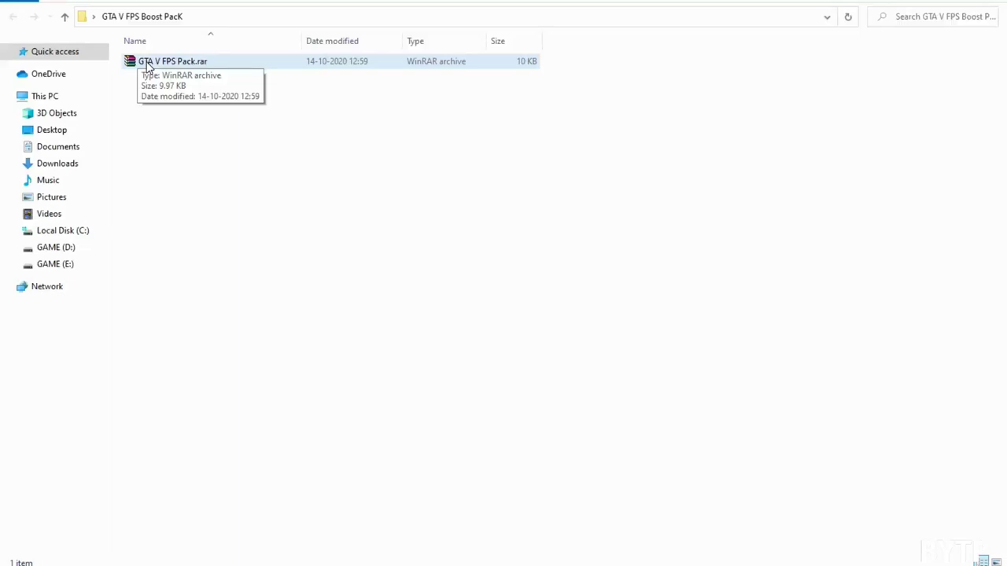
Extract the GTA V FPS Pack.rar archive into a GTA V FPS Pack folder beside it.
click(148, 66)
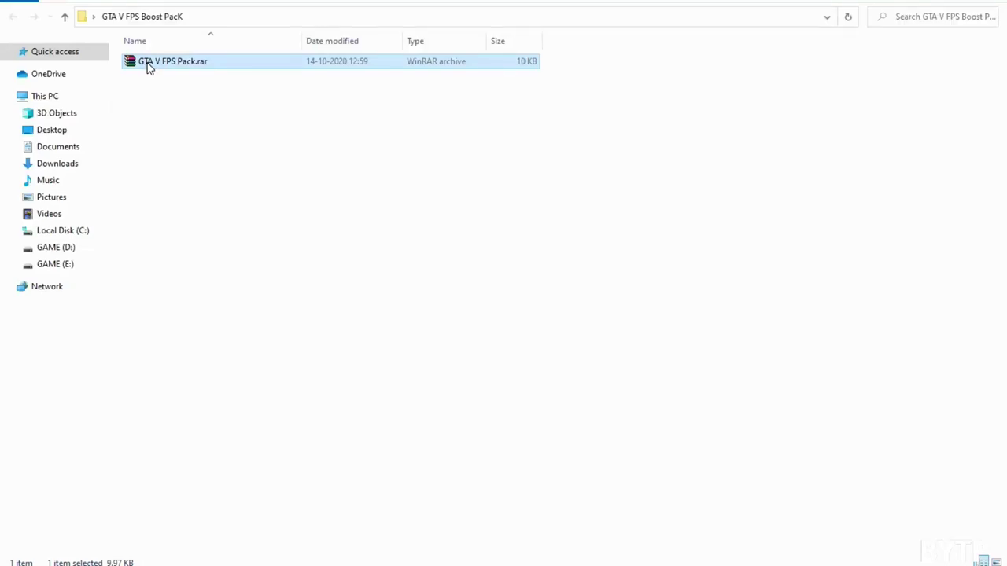
right_click(148, 66)
click(193, 151)
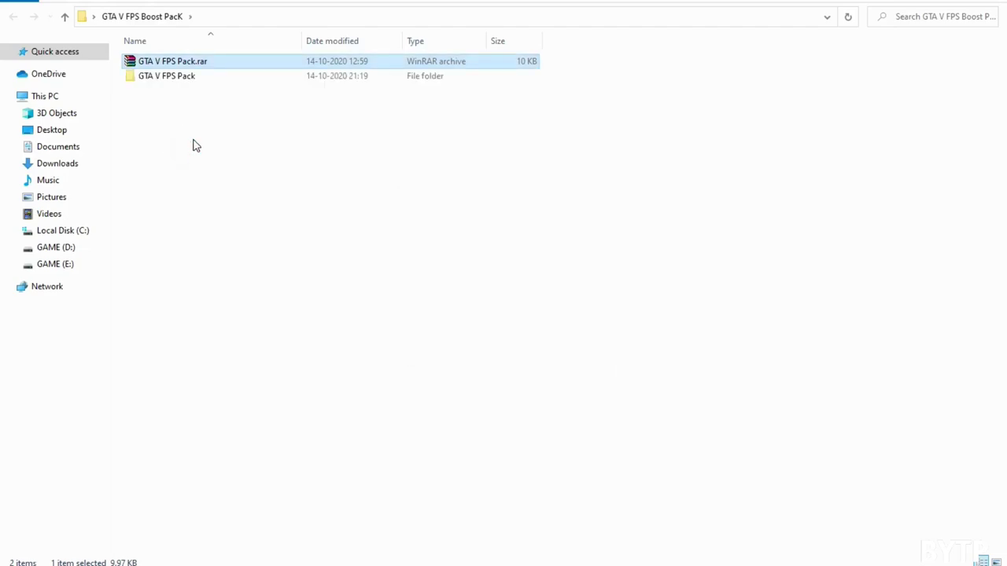
Open the nested GTA V FPS Pack folders down to the innermost one and display its contents as large icons.
double_click(164, 78)
double_click(162, 69)
click(164, 69)
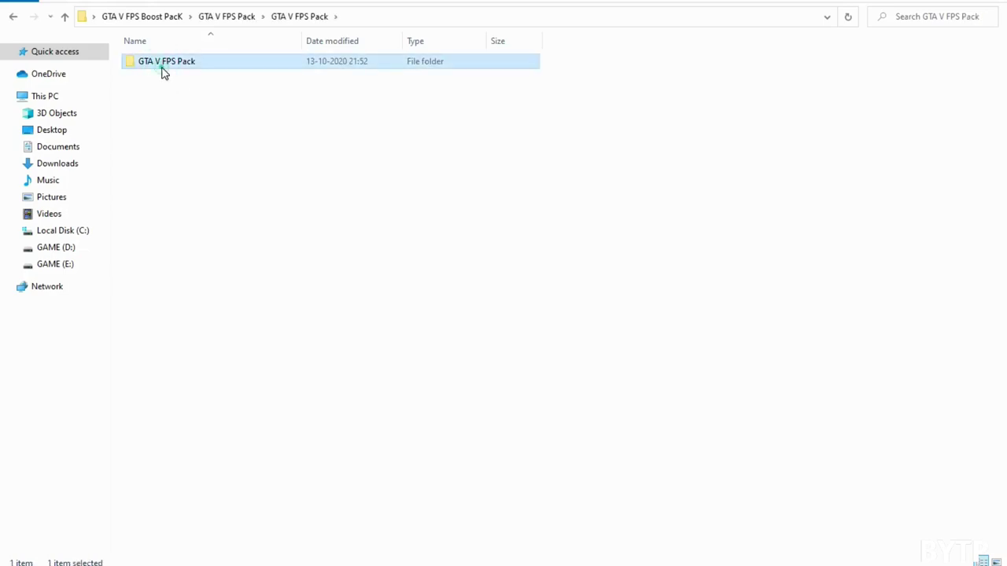
double_click(164, 70)
right_click(176, 162)
mouse_move(197, 169)
click(351, 186)
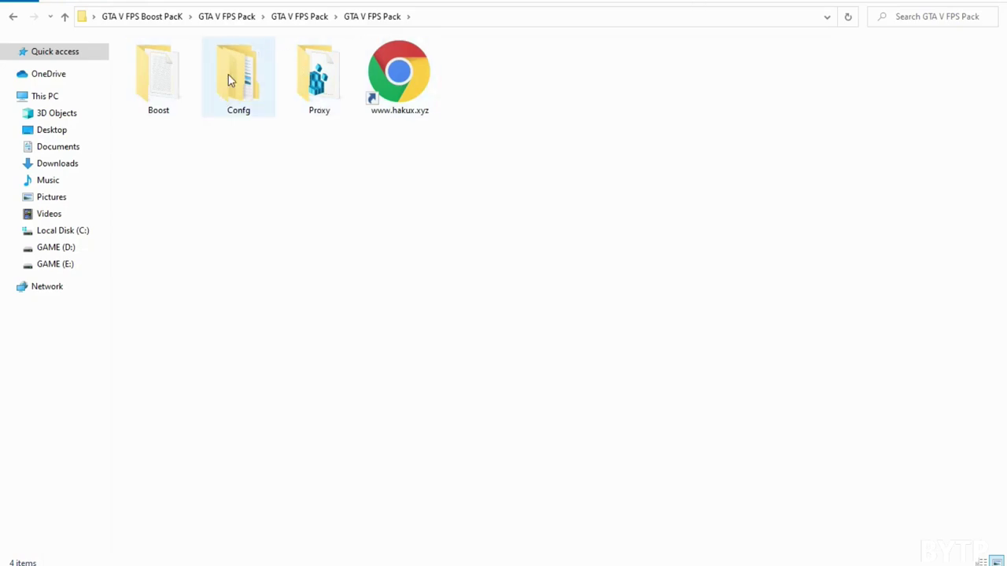
Open Code.txt from the Boost folder, copy its powercfg command and minimize the text file.
double_click(154, 75)
click(149, 74)
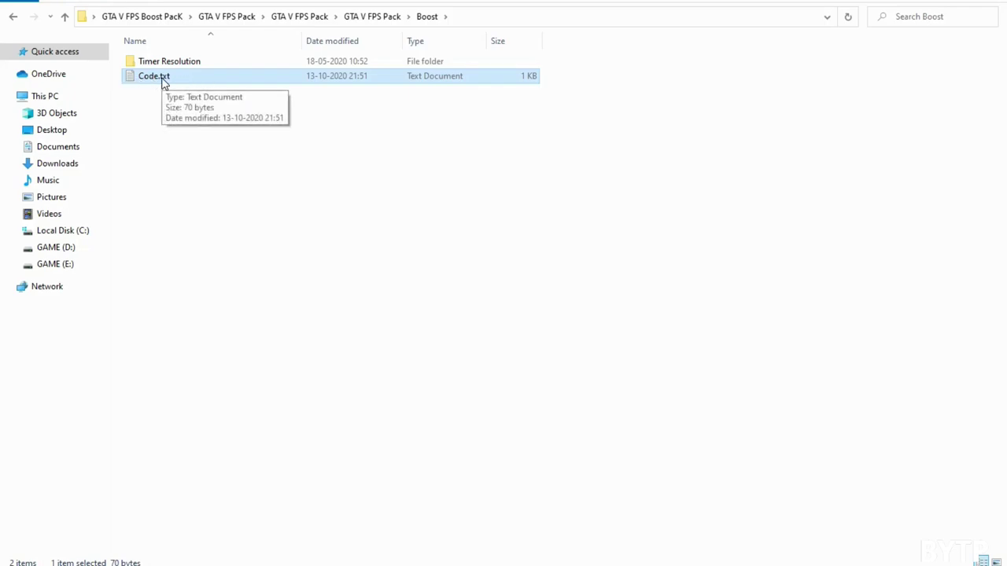
double_click(162, 79)
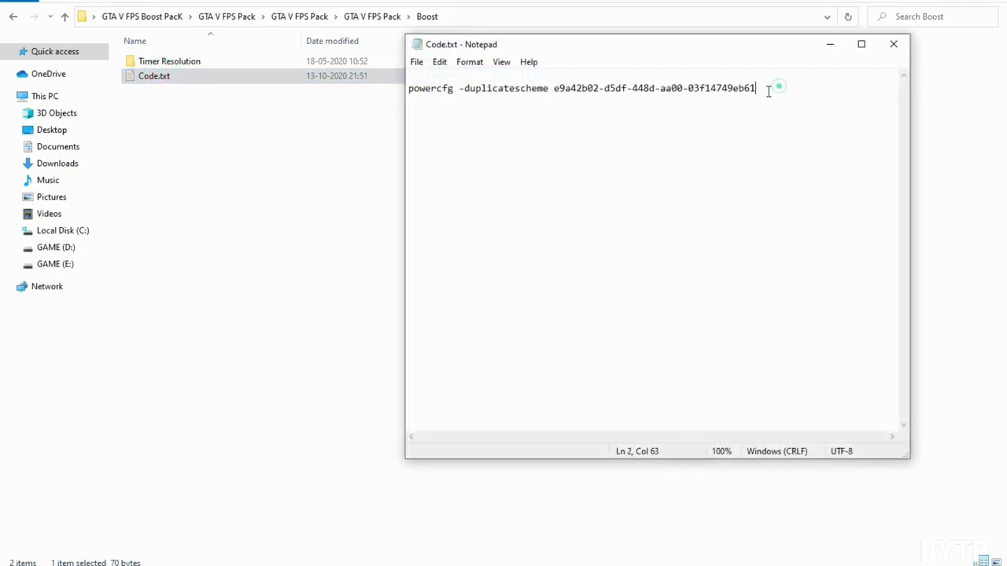
drag(768, 90, 383, 89)
right_click(423, 95)
click(445, 139)
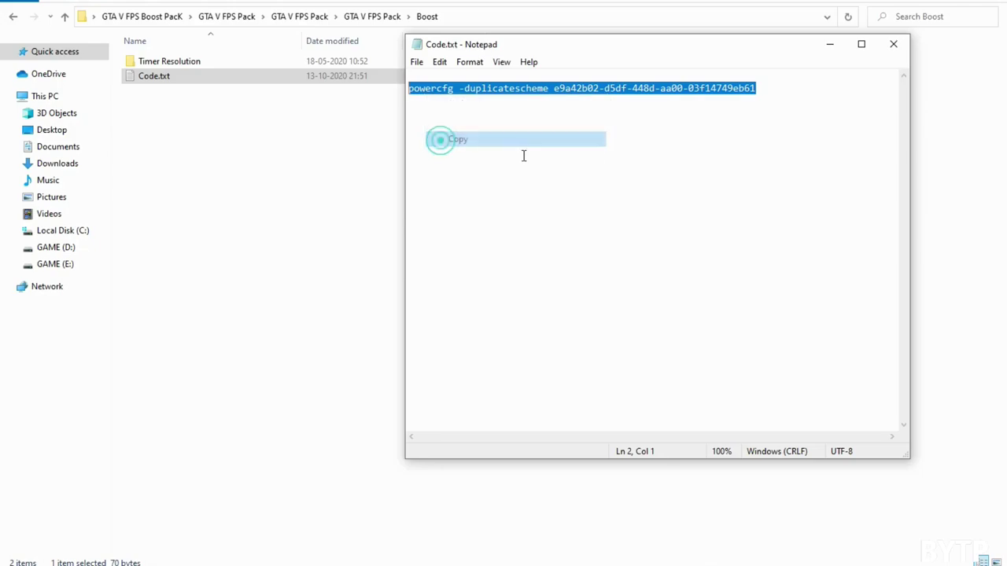
click(830, 49)
Run powercfg -duplicatescheme e9a42b02-d5df-448d-aa00-03f14749eb61 in Command Prompt and close it.
click(191, 549)
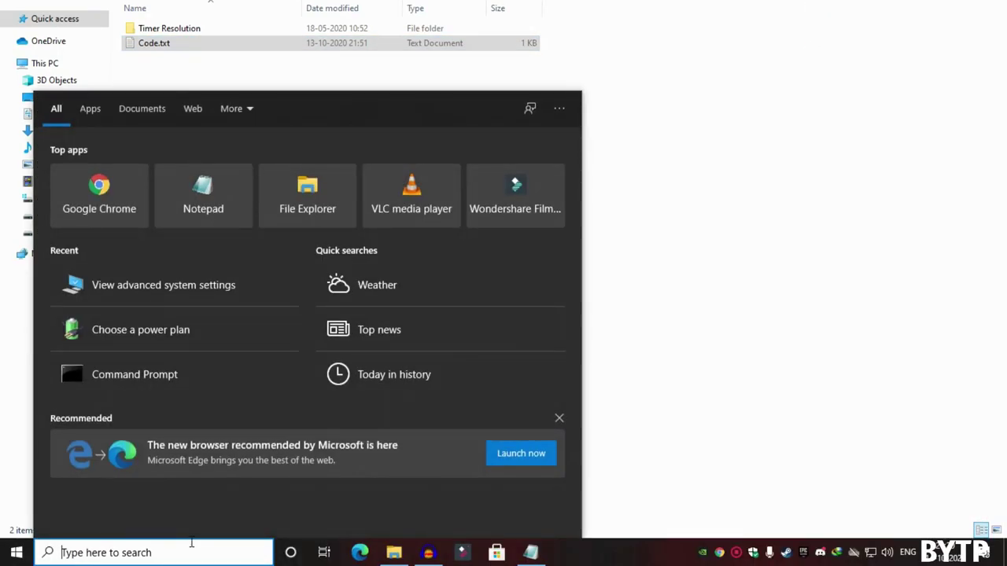
text(cm)
key(Return)
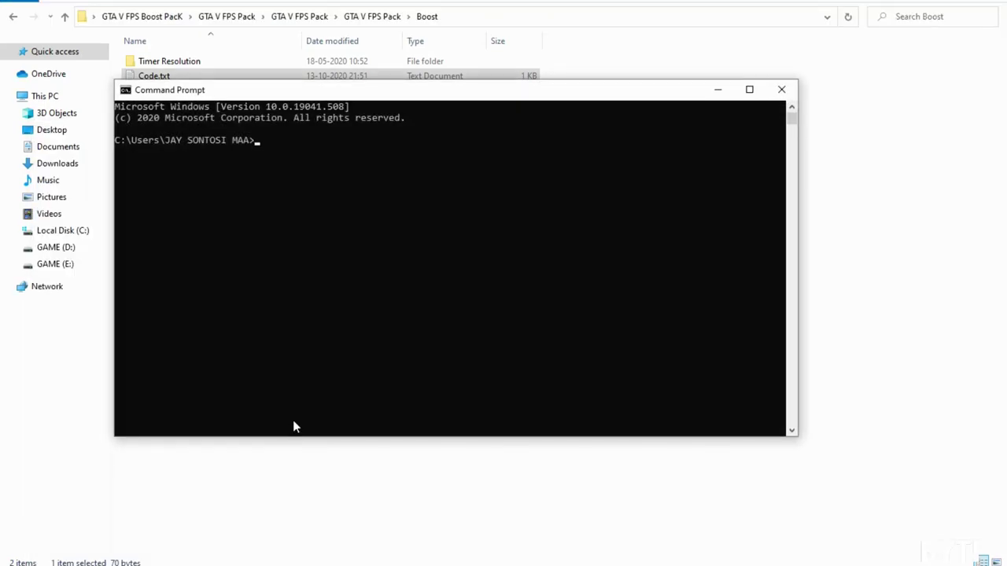
key(ctrl+v)
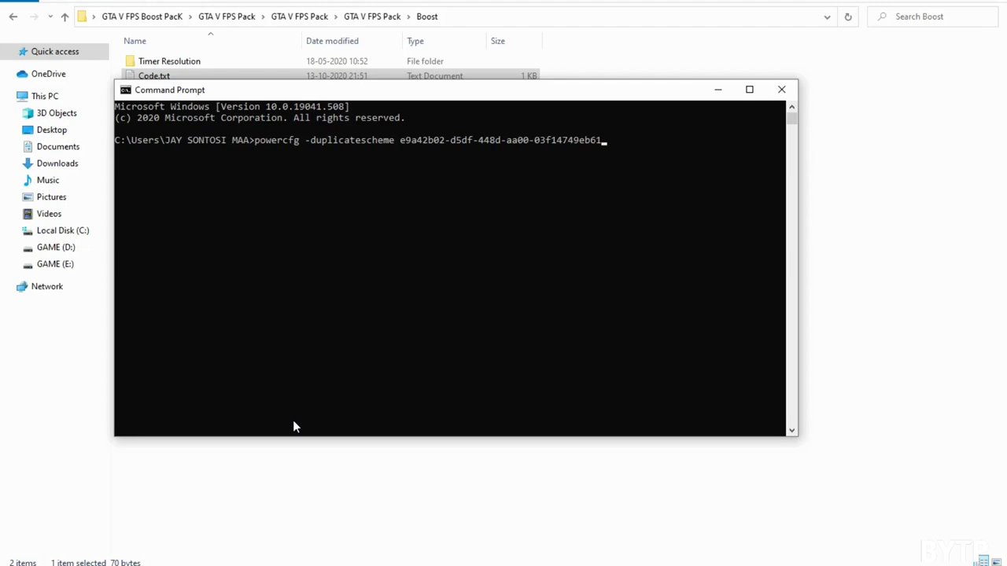
key(Return)
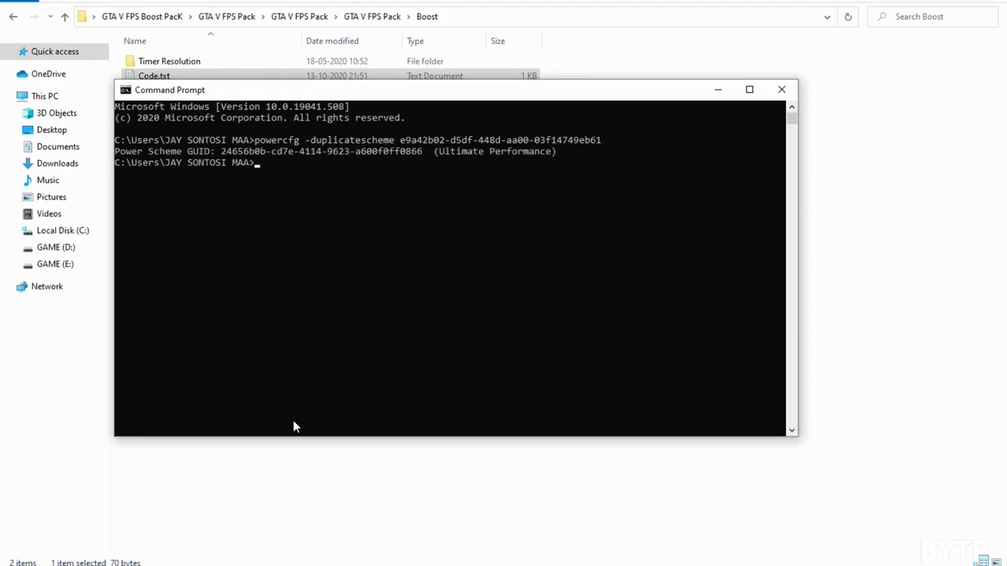
click(781, 89)
Open the power plan settings through Windows search and select the Ultimate Performance plan listed among the additional plans.
click(152, 563)
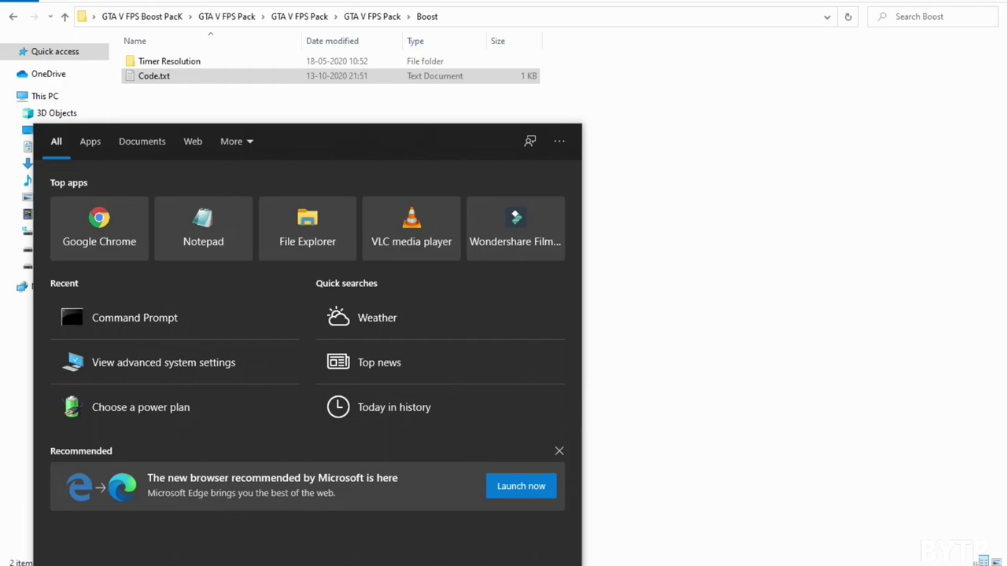
text(po)
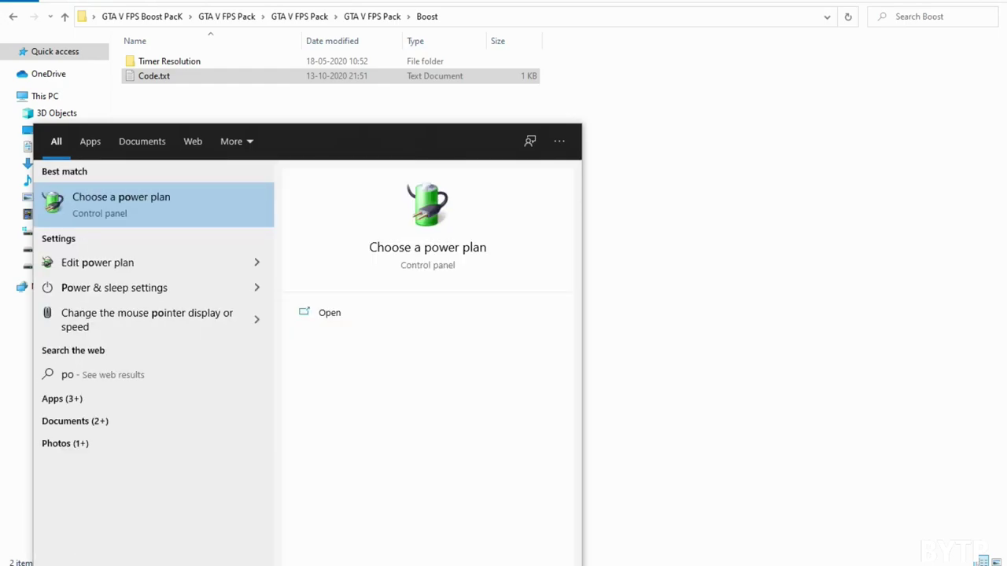
click(110, 216)
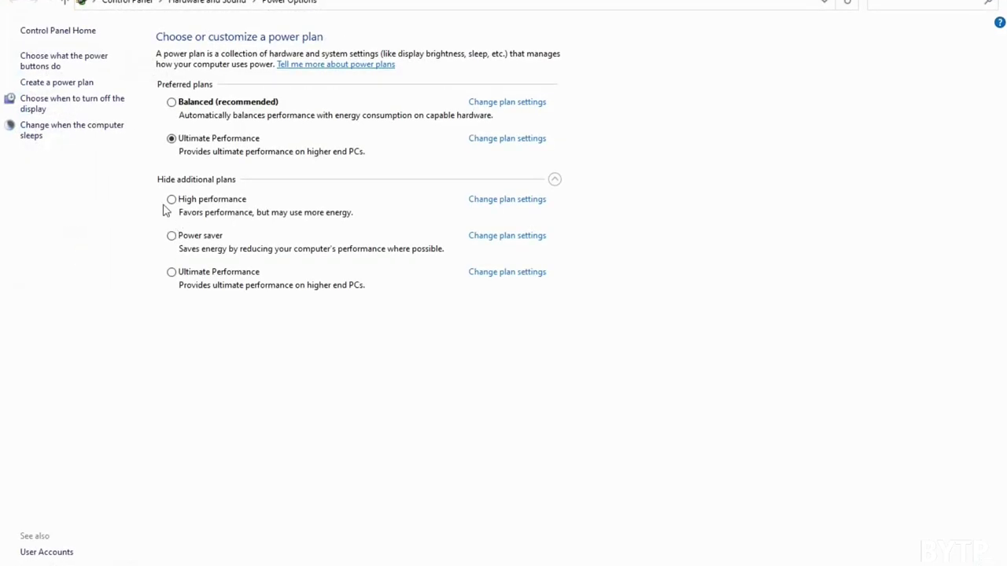
click(553, 180)
click(556, 180)
click(172, 272)
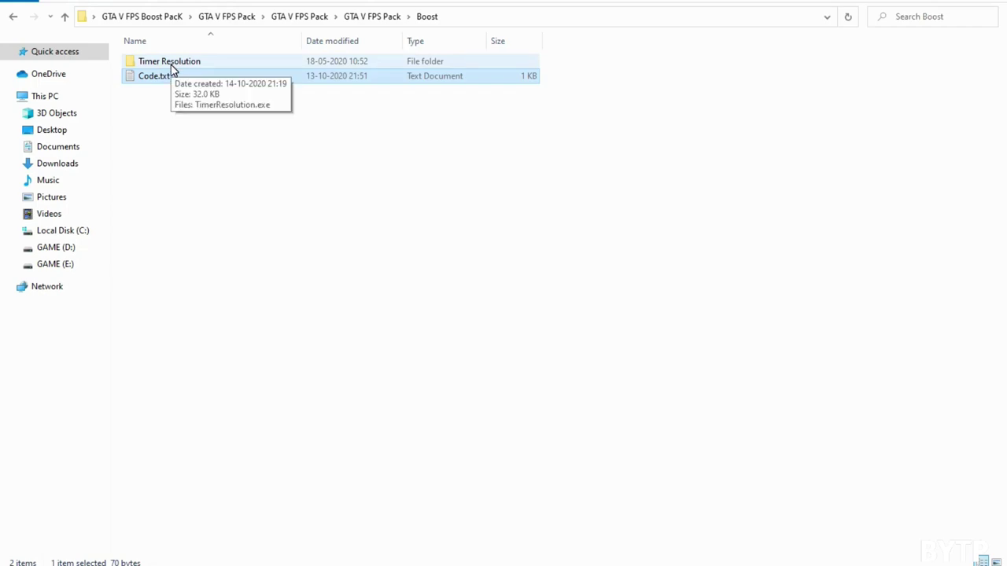
Return to the innermost GTA V FPS Pack folder, open its Confg folder and display the contents as large icons.
click(63, 18)
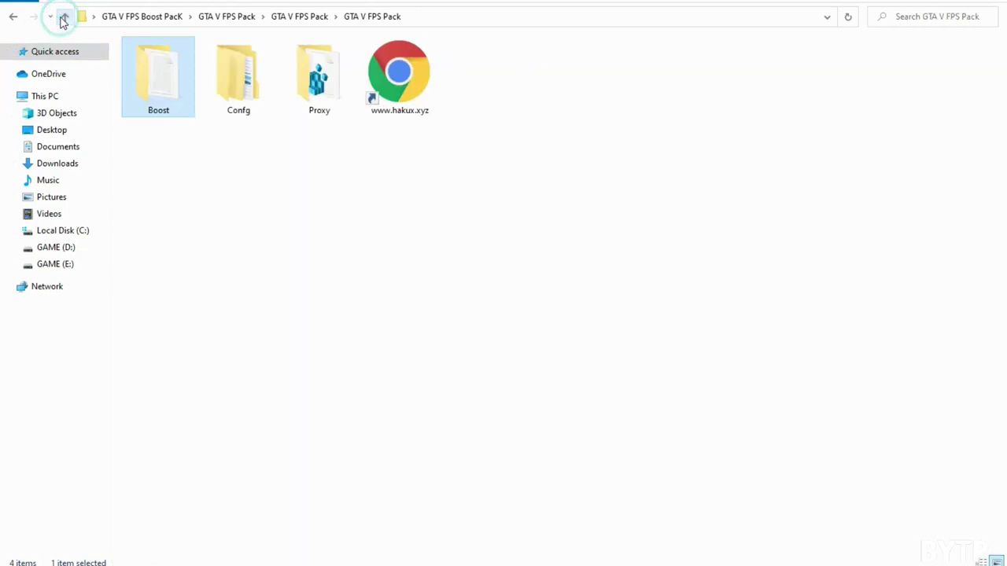
double_click(227, 70)
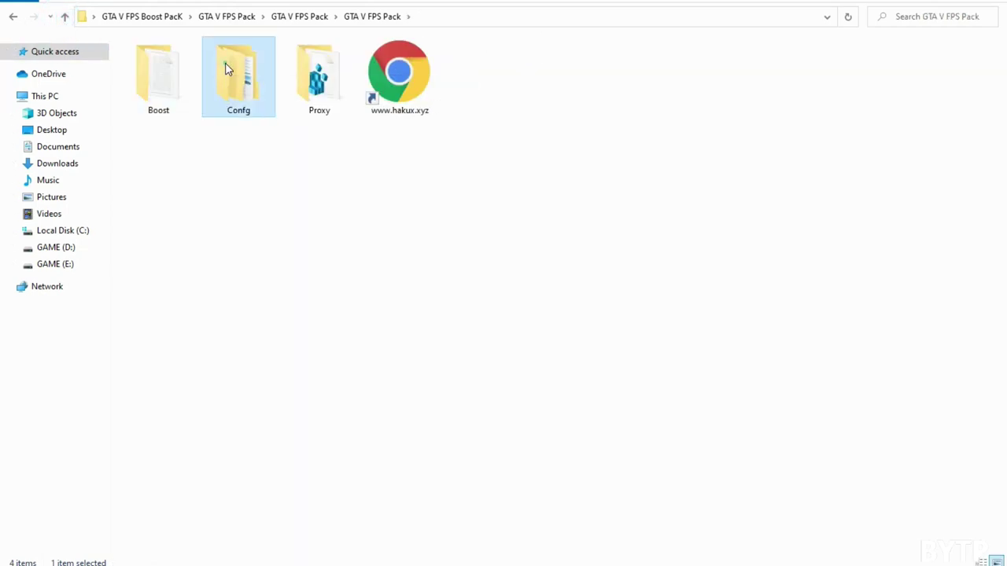
right_click(243, 126)
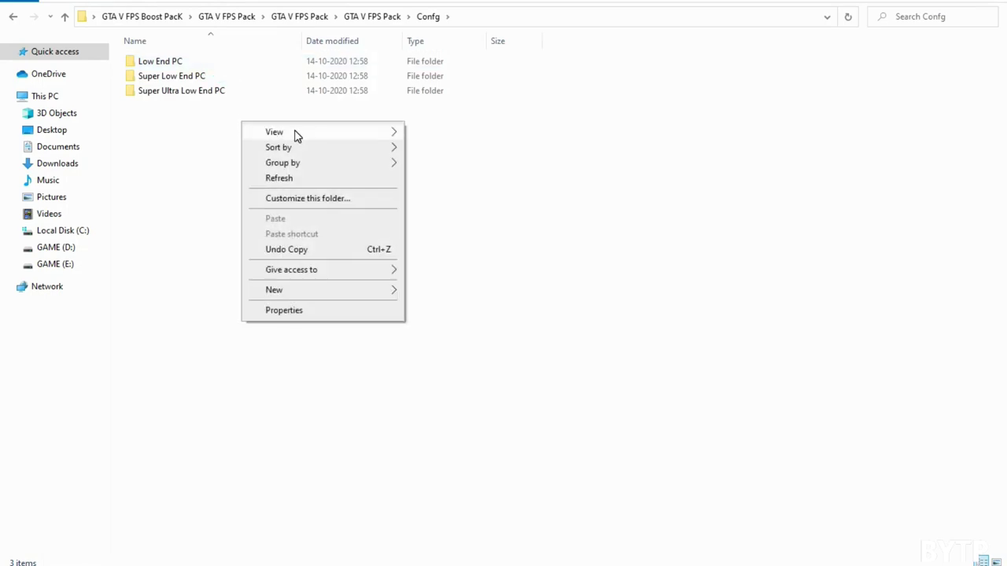
mouse_move(294, 133)
click(430, 148)
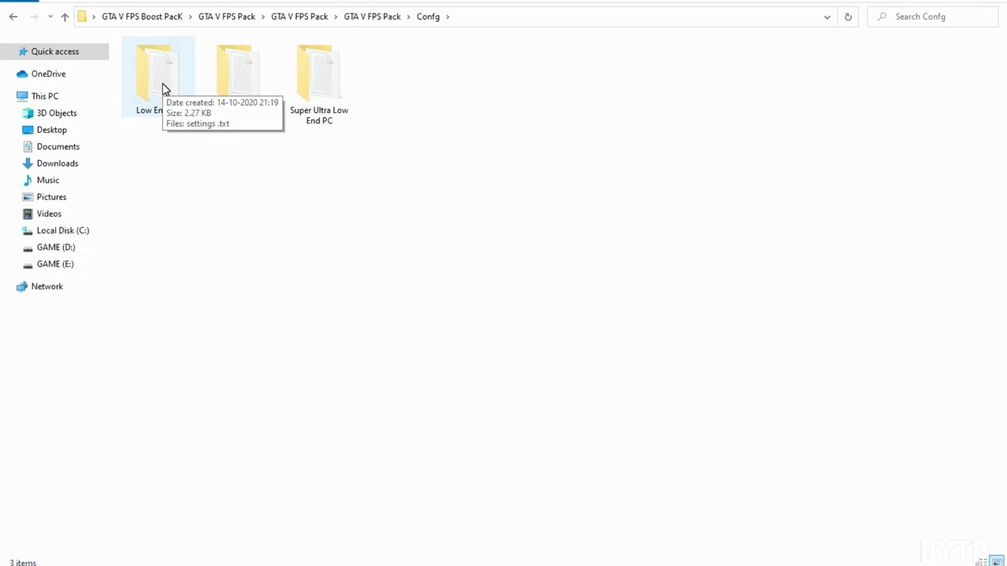
Open settings.txt from the Super Low End PC folder in Notepad.
click(260, 98)
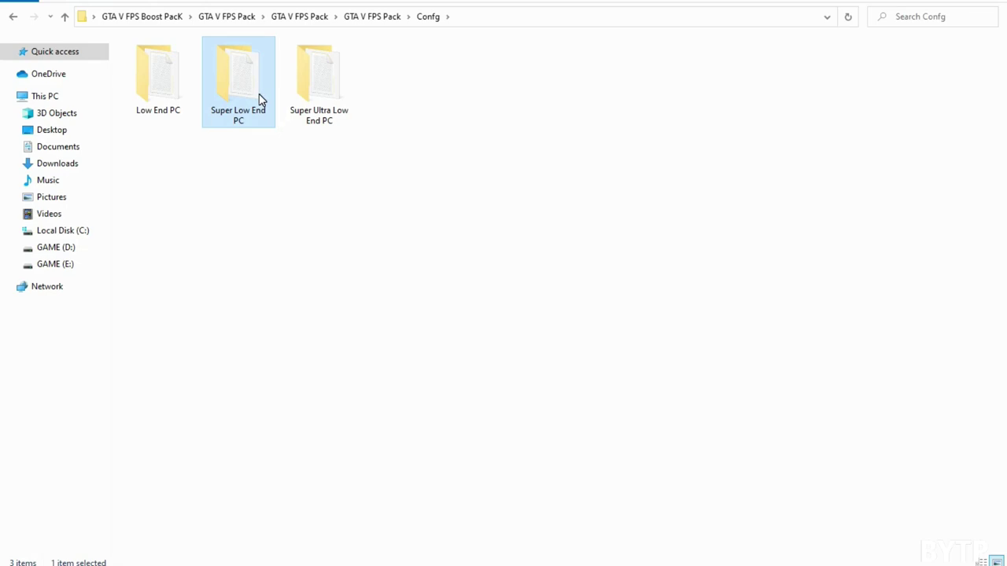
click(317, 74)
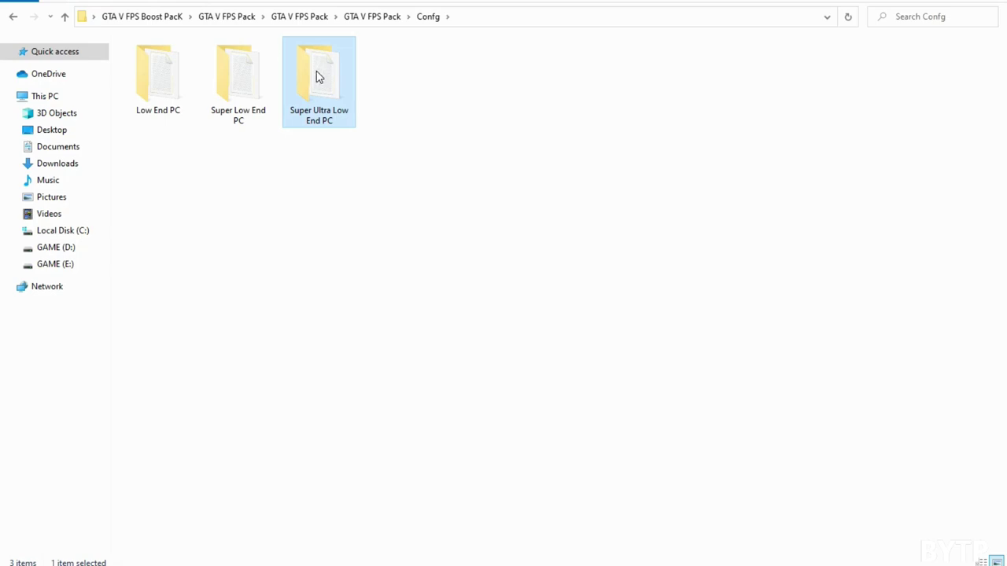
double_click(273, 89)
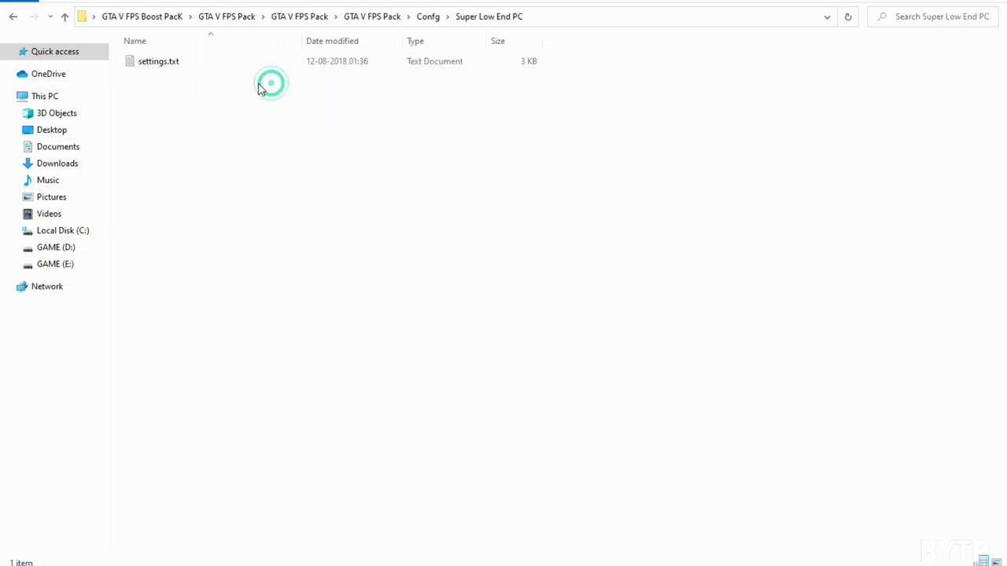
right_click(160, 65)
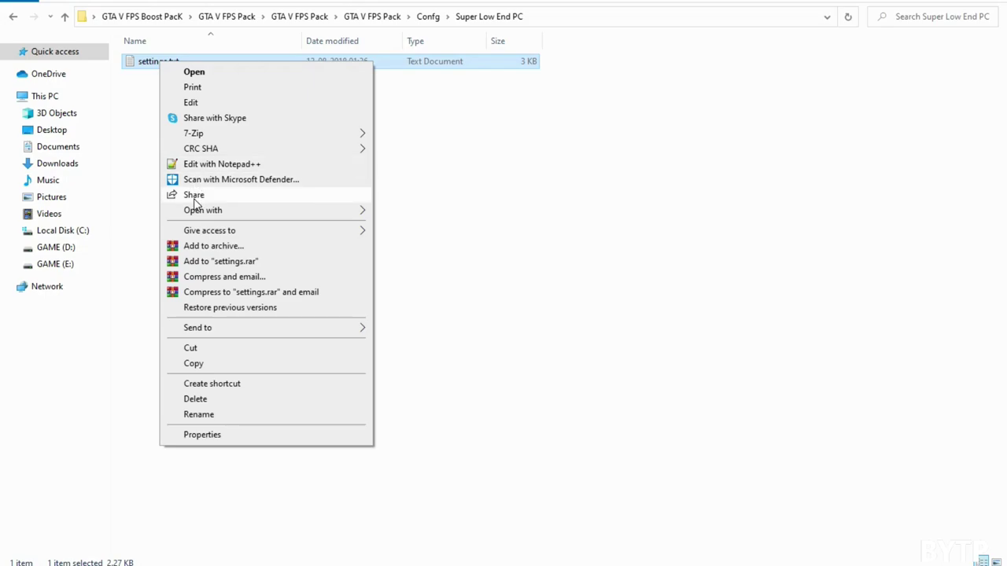
mouse_move(196, 210)
click(405, 211)
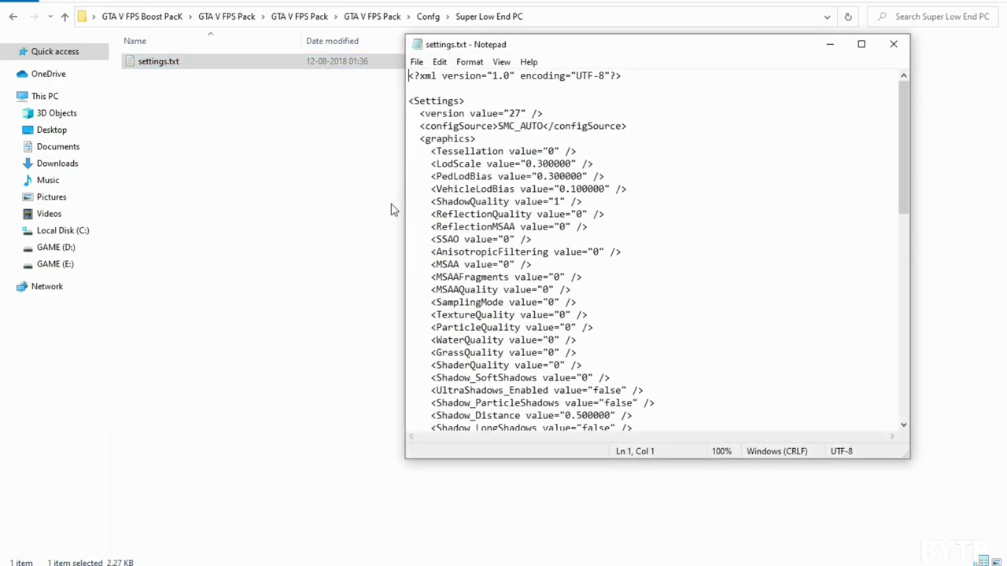
drag(409, 77, 674, 491)
right_click(556, 393)
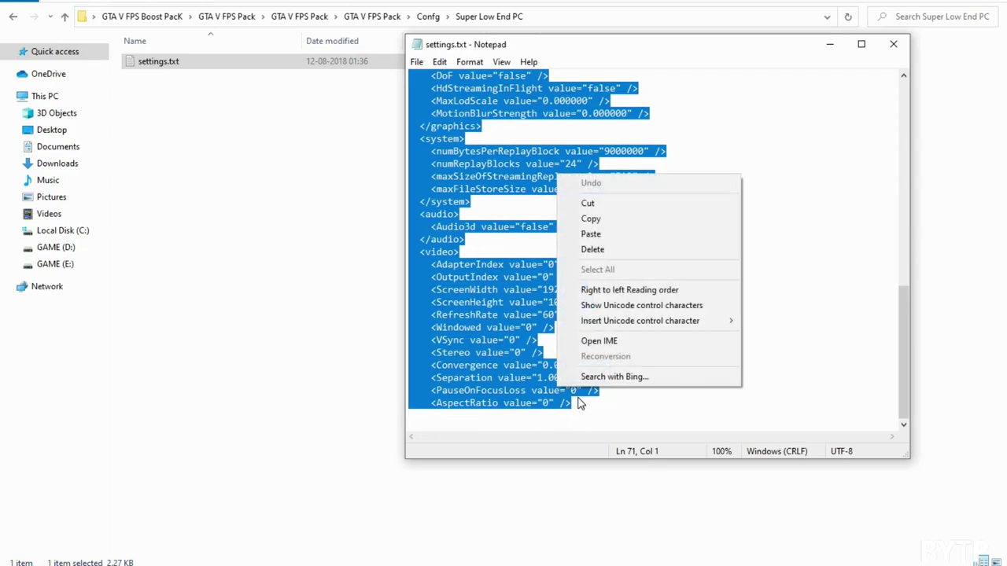
click(575, 403)
drag(575, 403, 365, 63)
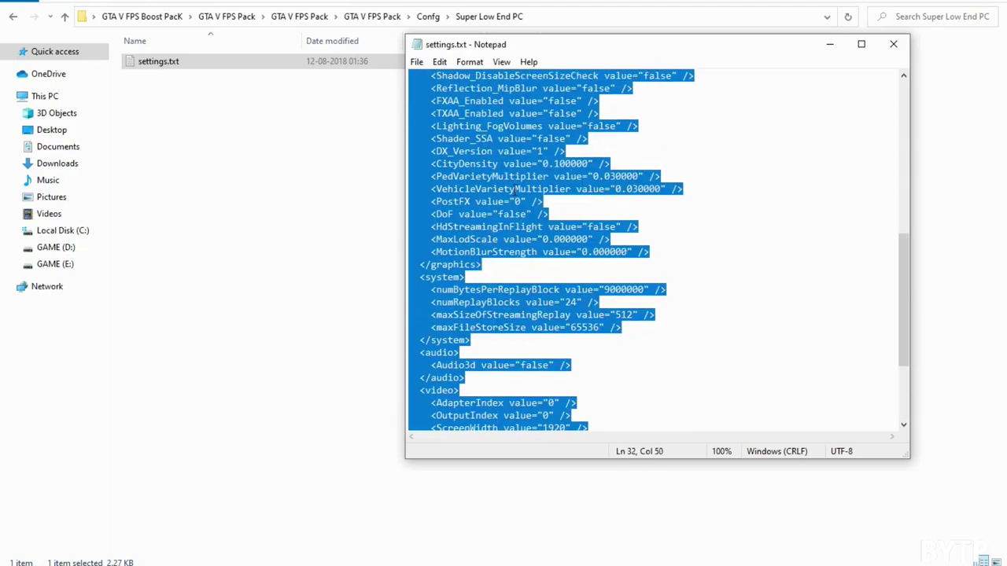
click(515, 189)
Copy the settings.txt text from its first line through the AspectRatio line and minimize the file.
scroll(550, 315, down, 3)
drag(593, 405, 403, 62)
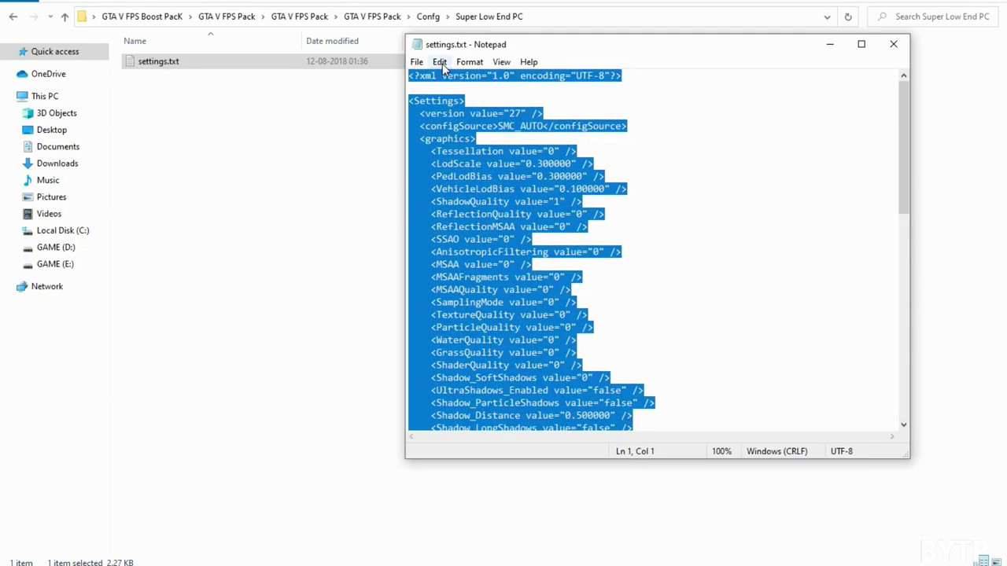
right_click(443, 74)
click(481, 118)
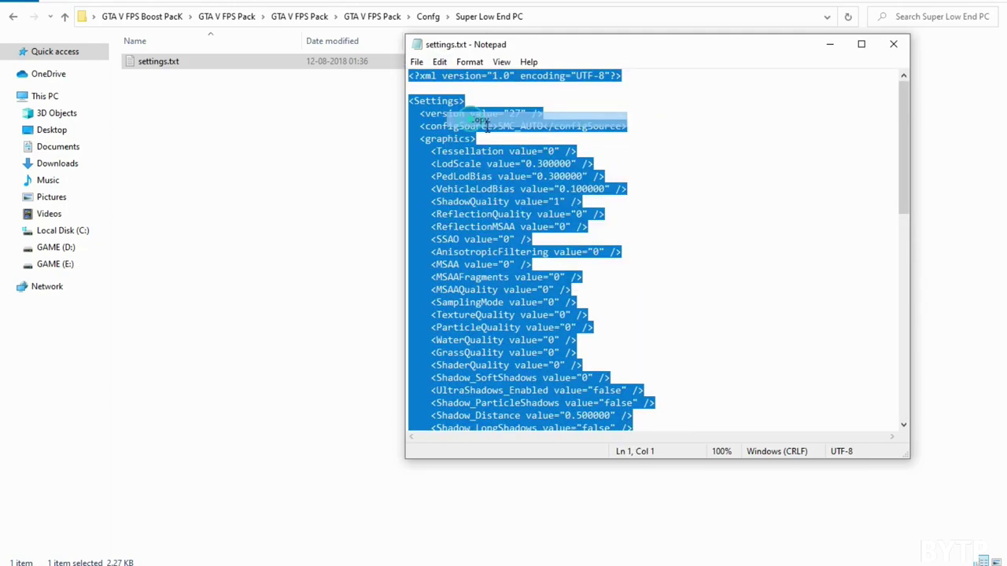
click(831, 44)
Open settings.xml from the Rockstar Games\GTA V folder in Documents with Notepad.
click(77, 148)
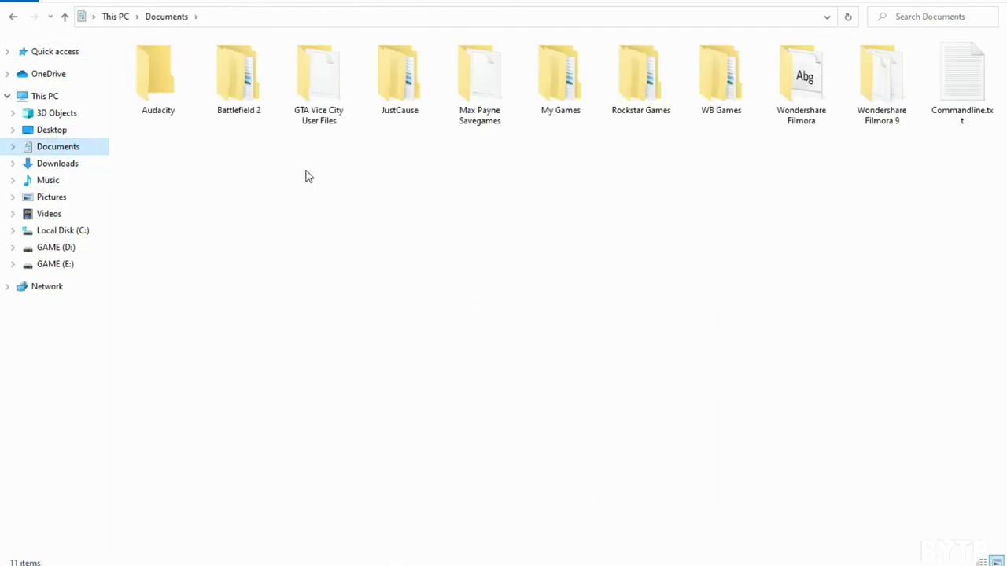
double_click(625, 90)
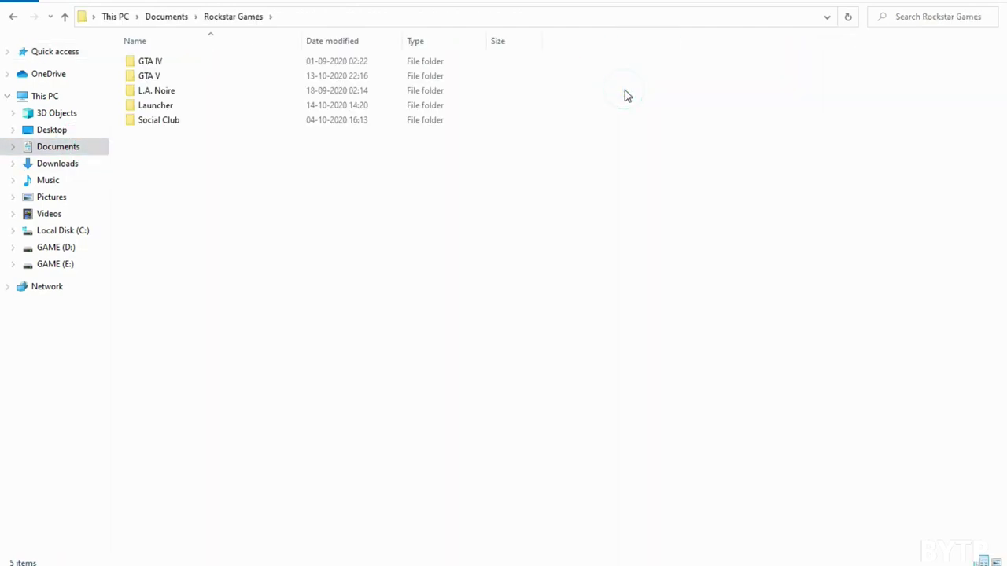
double_click(149, 77)
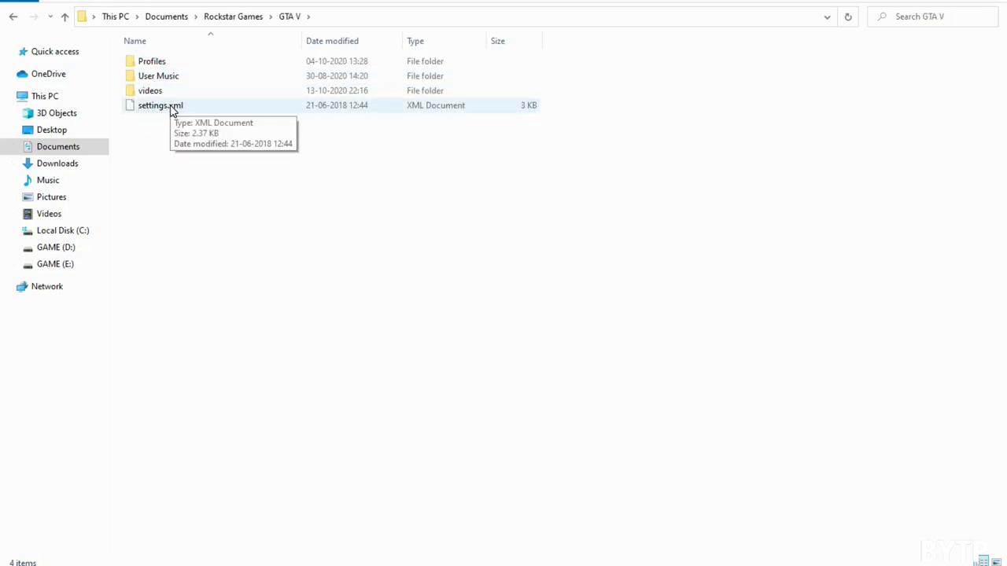
right_click(172, 106)
mouse_move(359, 238)
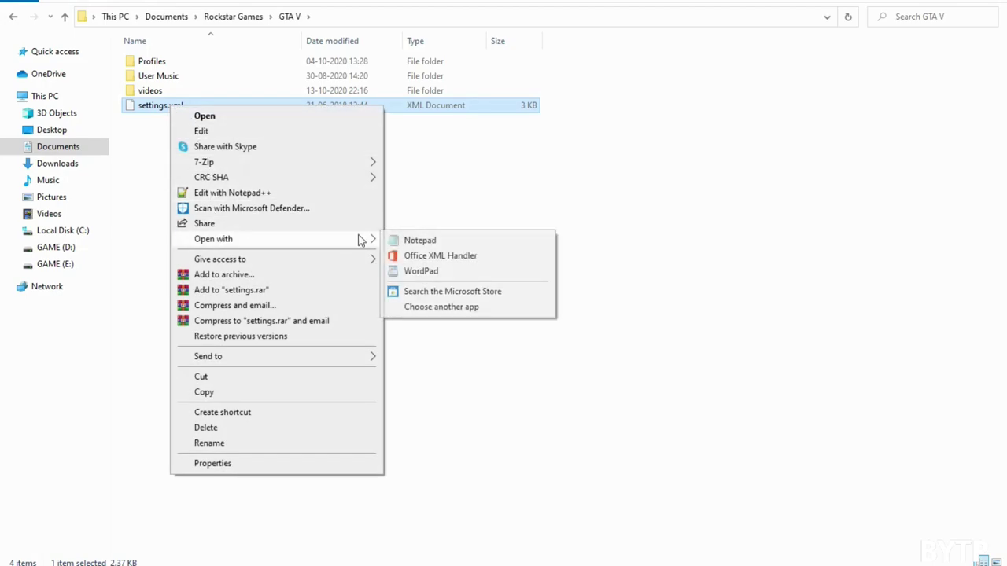
click(395, 240)
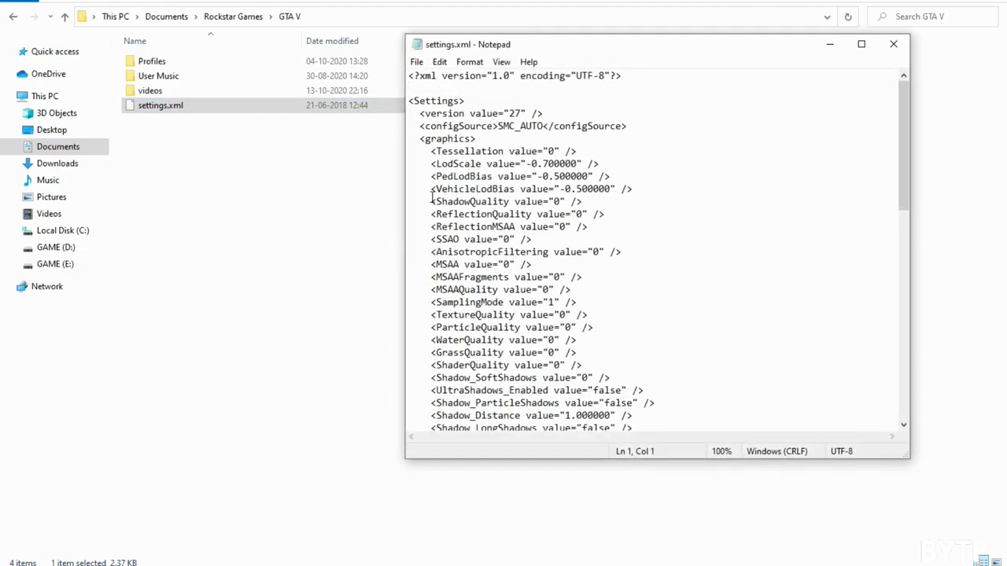
Replace the settings.xml text from the first line through the AspectRatio line with the copied settings, keeping the closing video and VideoCardDescription lines.
click(852, 48)
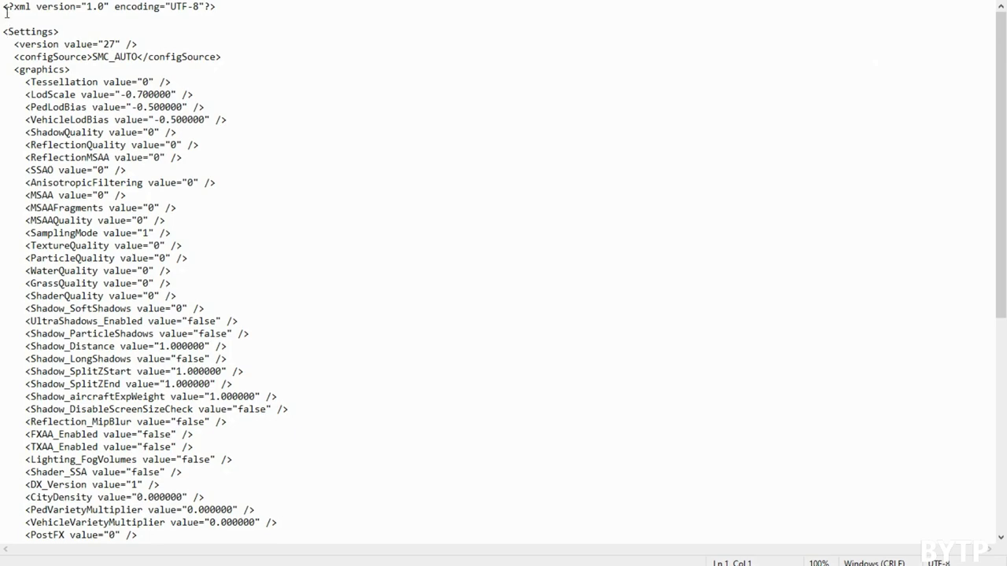
drag(4, 6, 236, 495)
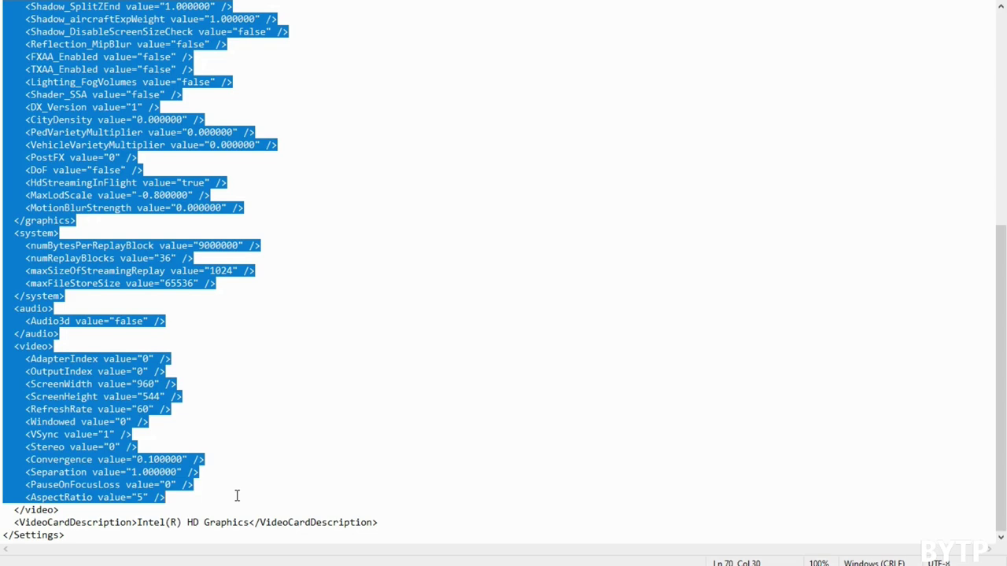
key(BackSpace)
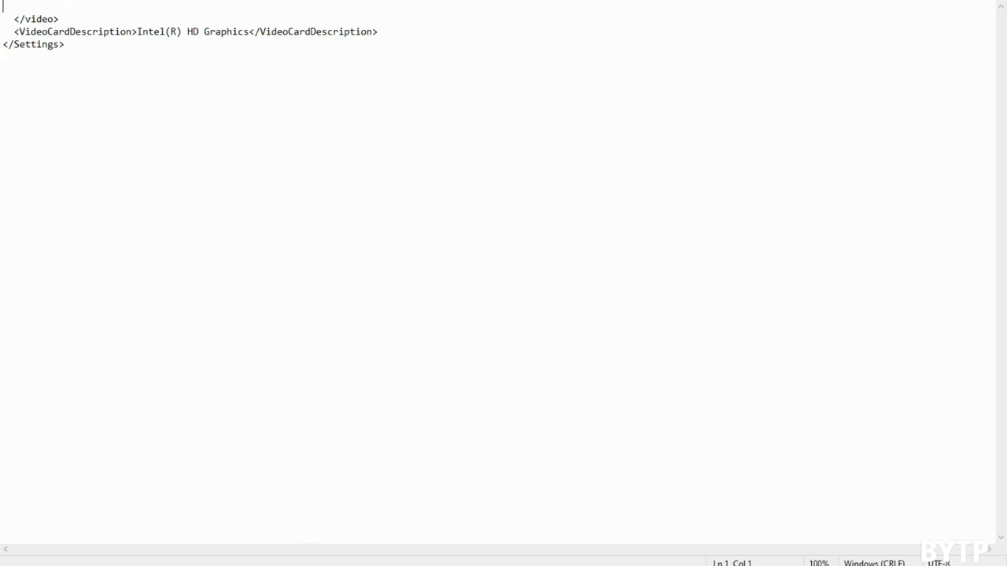
click(451, 306)
click(18, 7)
key(ctrl+z)
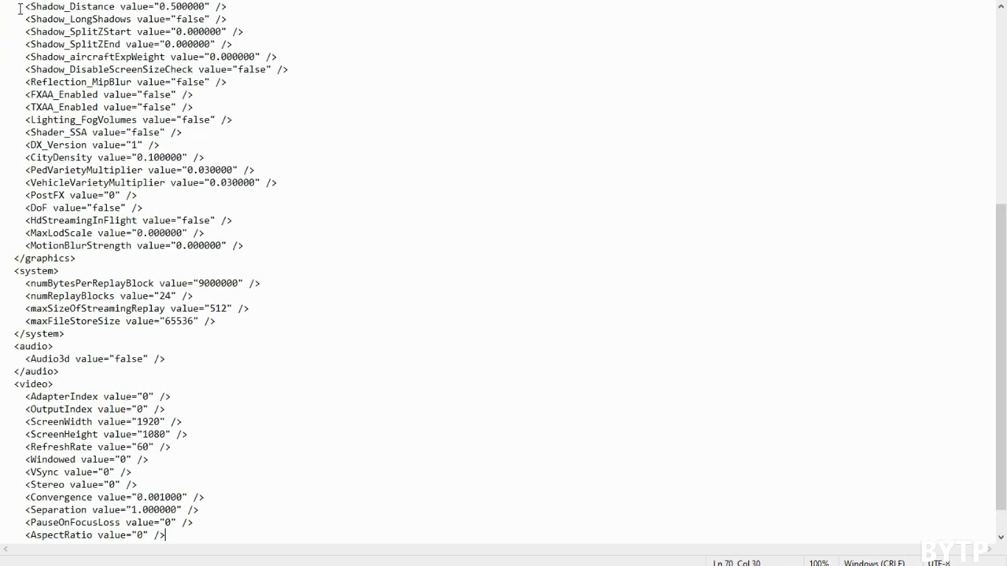
scroll(148, 239, down, 1)
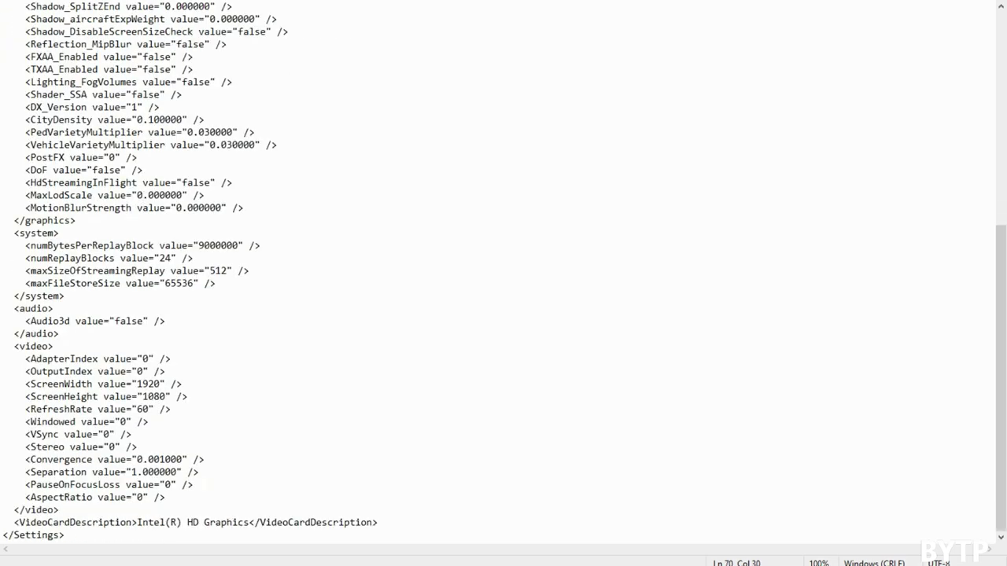
Save settings.xml, then close it and the GTA V folder window.
click(11, 22)
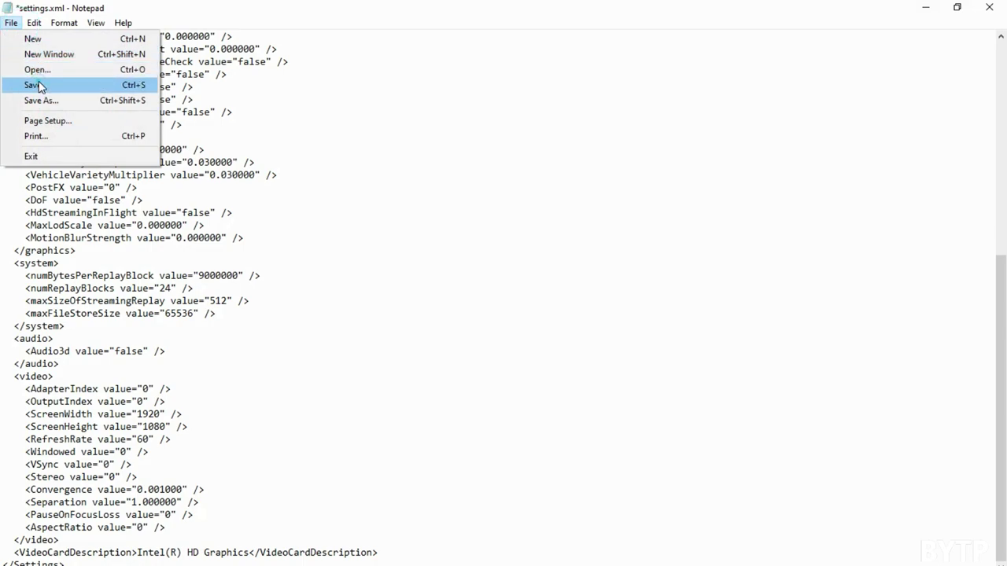
click(32, 85)
click(989, 8)
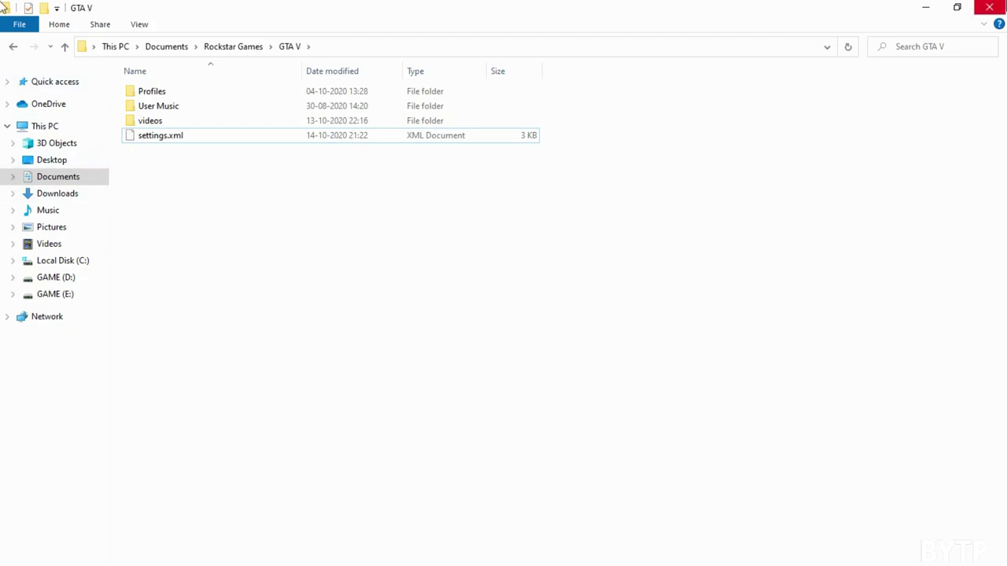
click(989, 7)
Open the Proxy folder inside the innermost GTA V FPS Pack folder of GTA V FPS Boost PacK.
double_click(184, 22)
double_click(166, 90)
double_click(166, 91)
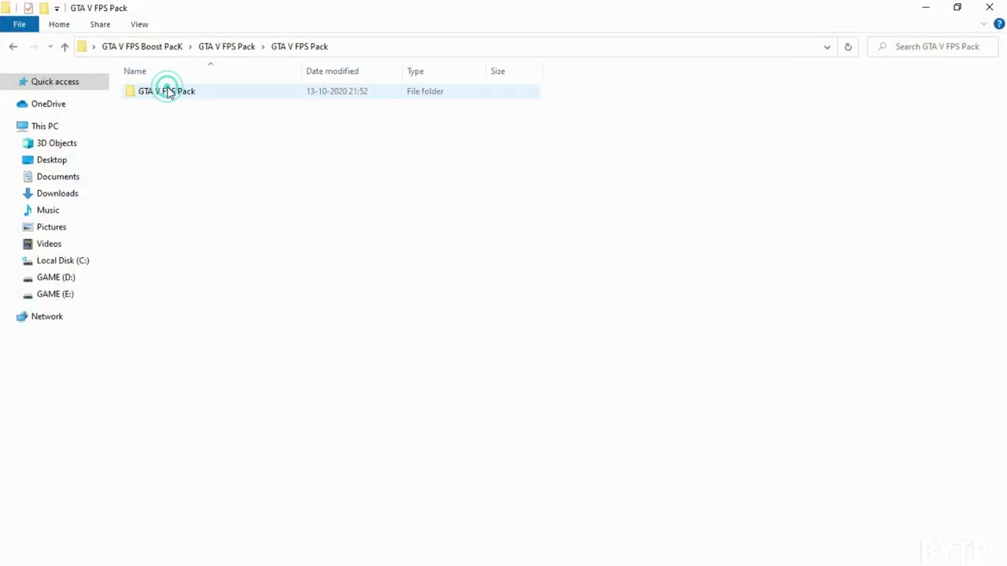
double_click(166, 90)
double_click(333, 113)
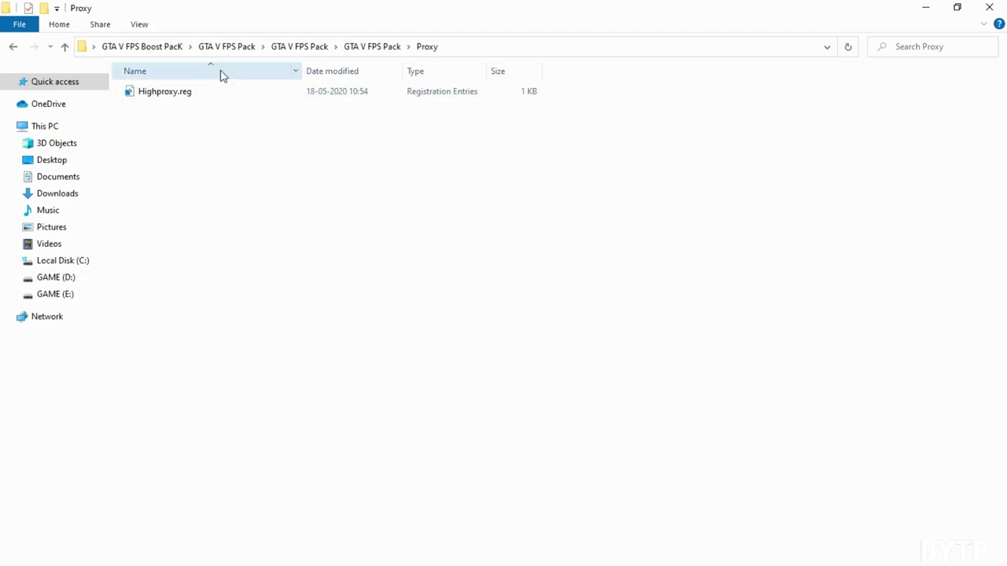
Merge Highproxy.reg into the Windows registry and accept the confirmations.
click(187, 91)
double_click(186, 89)
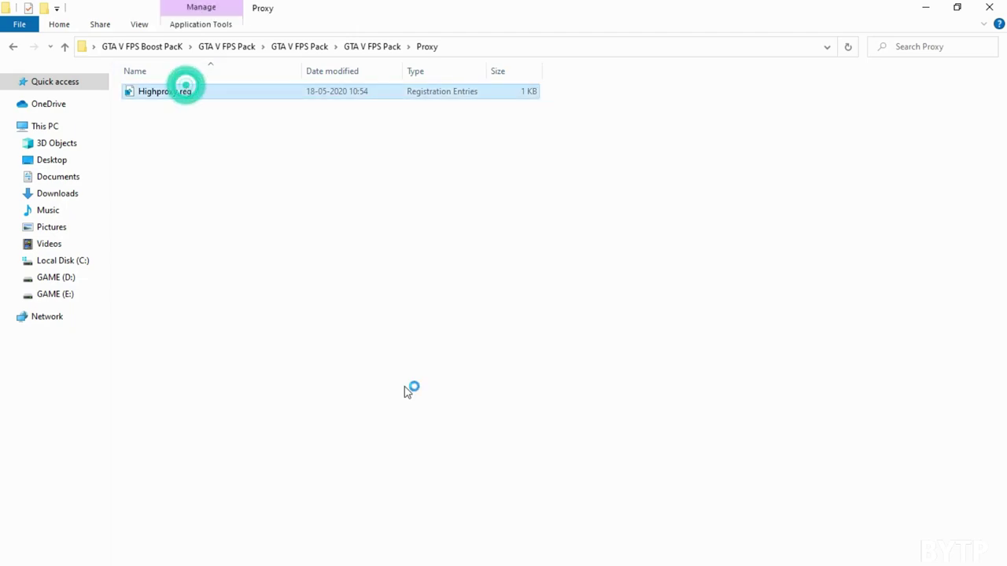
click(605, 328)
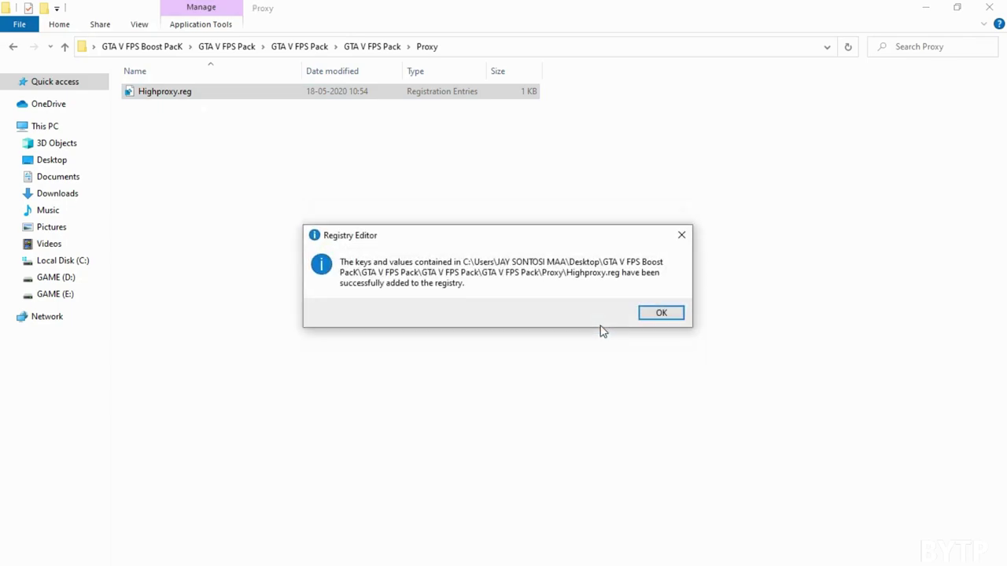
click(643, 314)
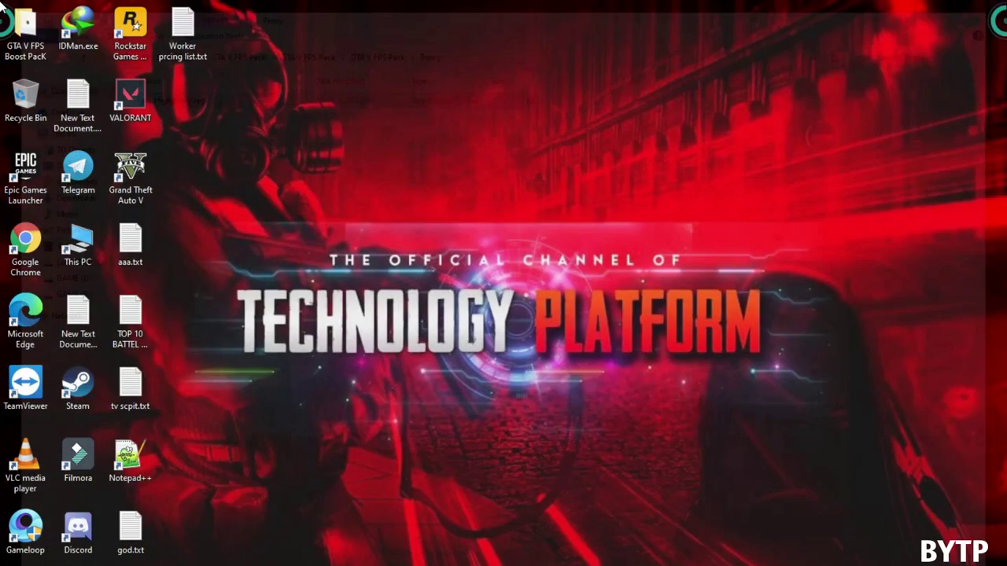
Close the Proxy folder window and refresh the desktop.
click(989, 7)
right_click(597, 55)
click(636, 95)
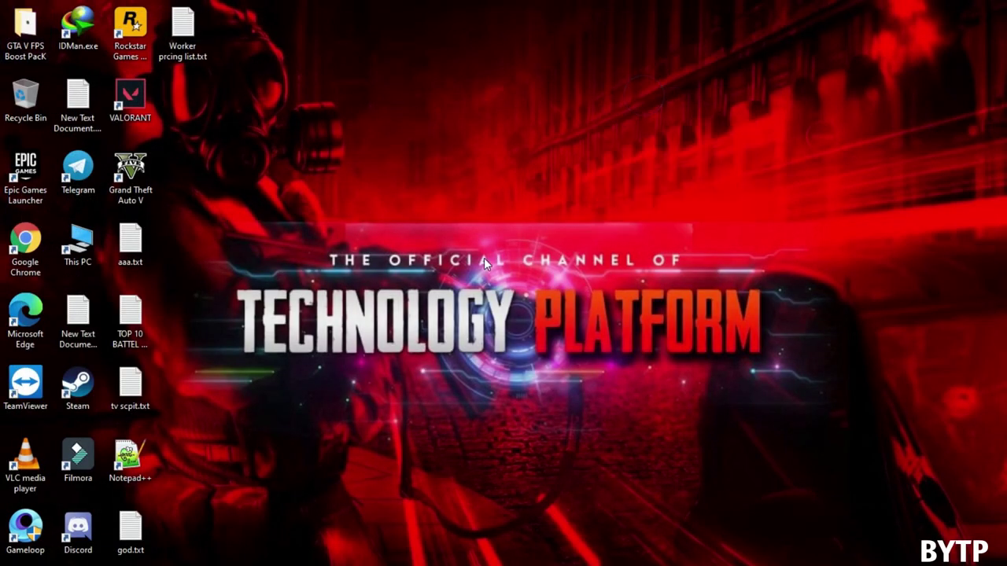
Search Windows for the advanced system settings and open the Performance settings from System Properties.
click(151, 565)
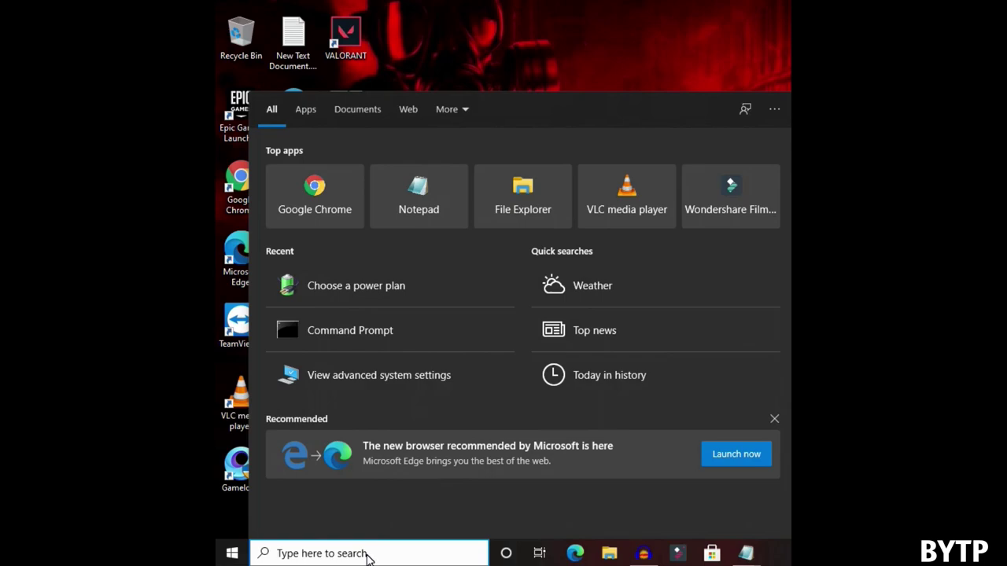
text(ad)
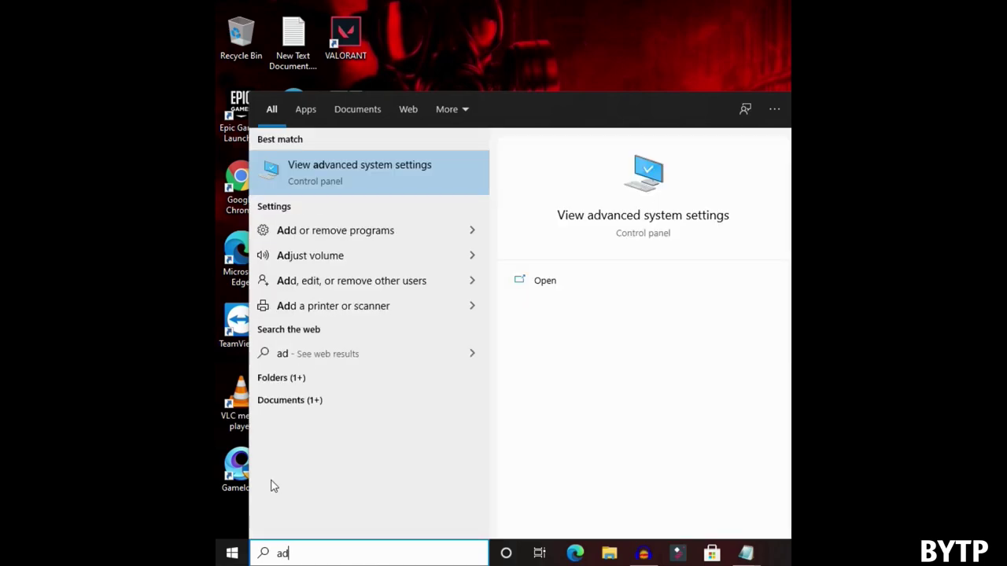
click(359, 171)
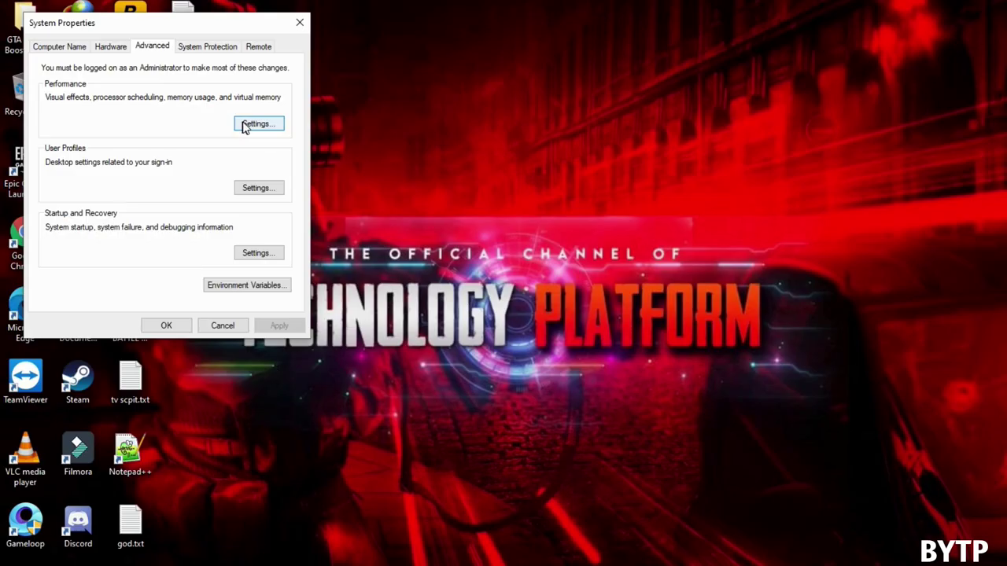
click(472, 68)
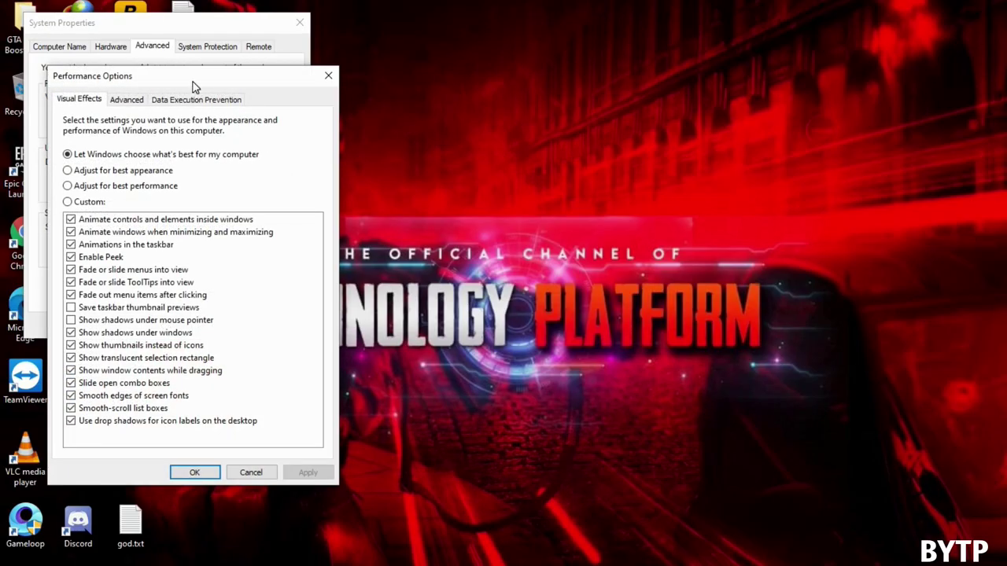
Set the visual effects to Adjust for best performance, apply the change and close both settings windows.
drag(191, 86, 505, 92)
click(421, 195)
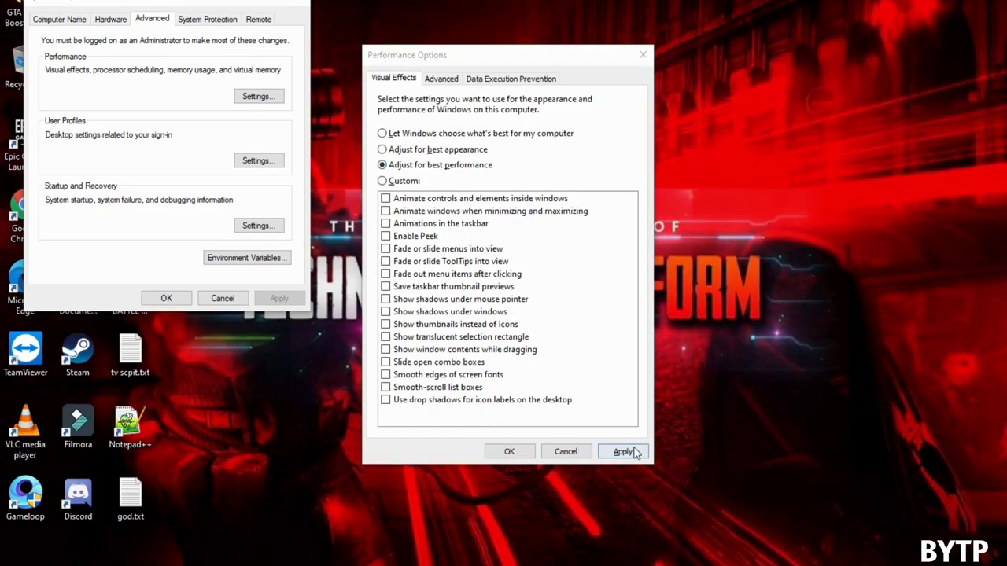
click(633, 481)
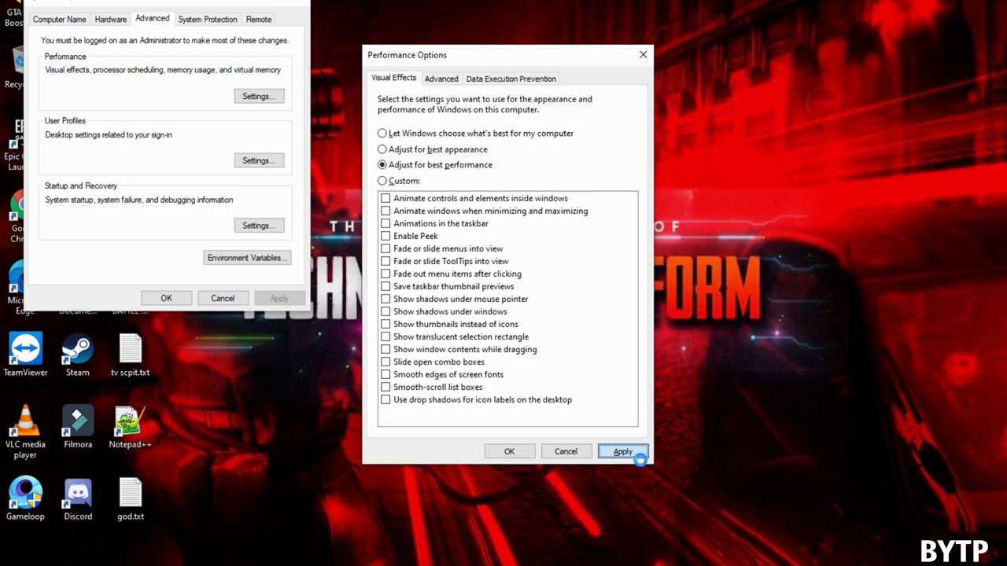
click(509, 452)
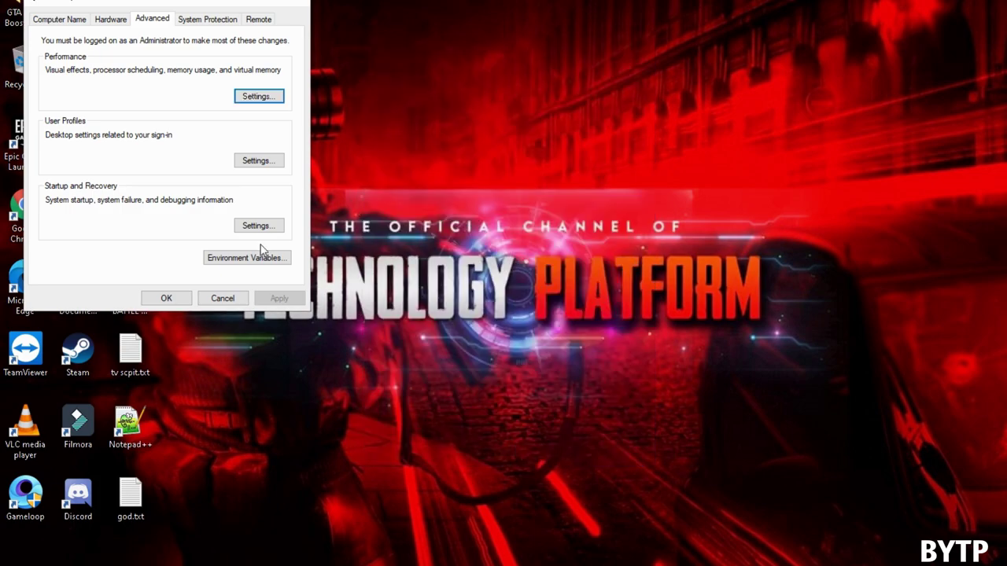
click(307, 2)
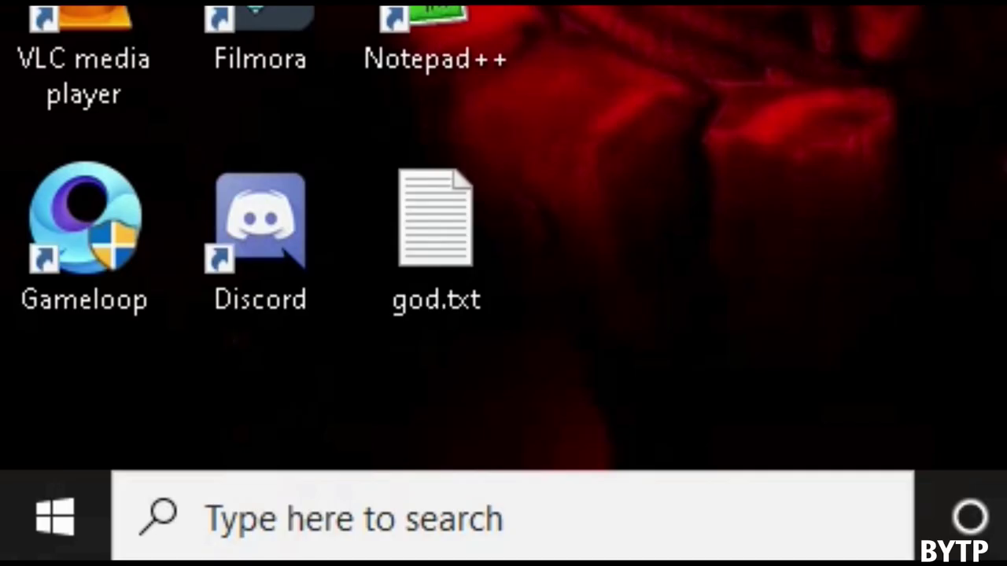
Open the user's temporary files folder by running %temp% from the Run dialog.
click(167, 565)
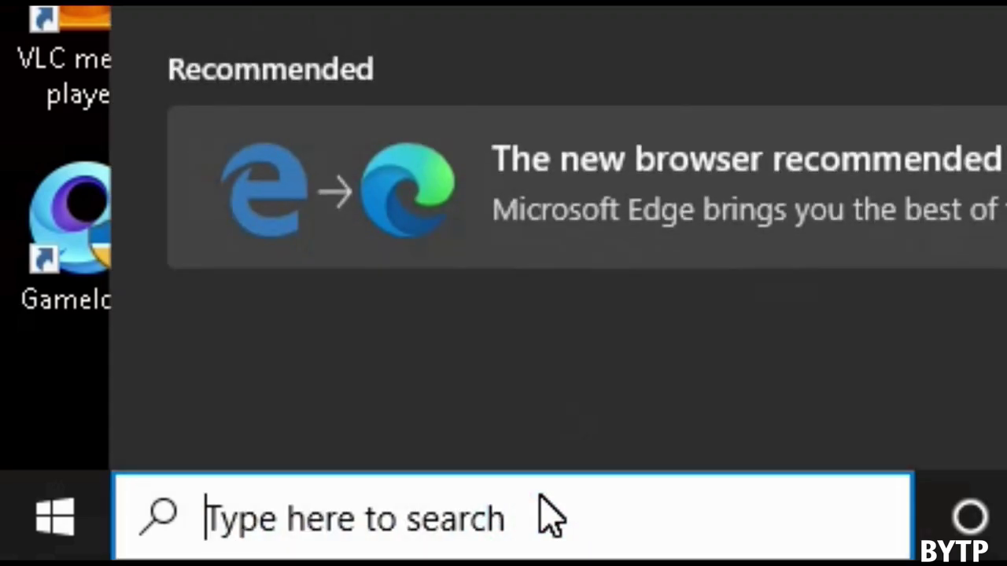
text(run)
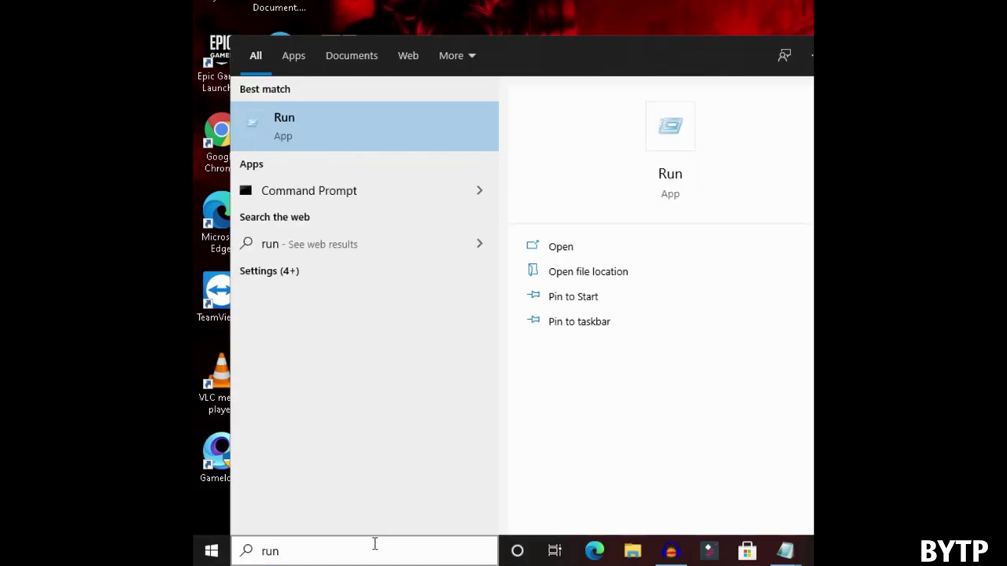
key(Return)
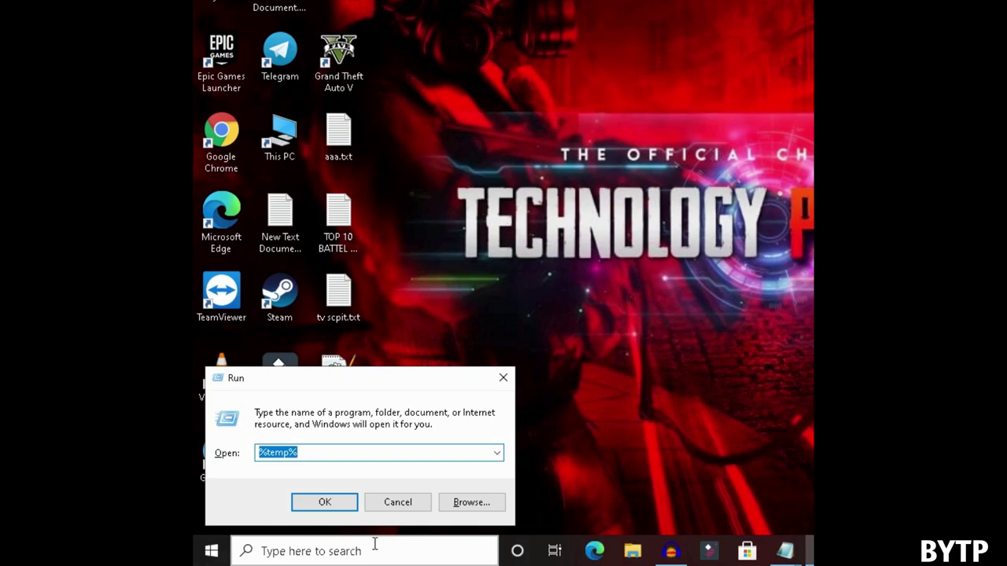
key(Return)
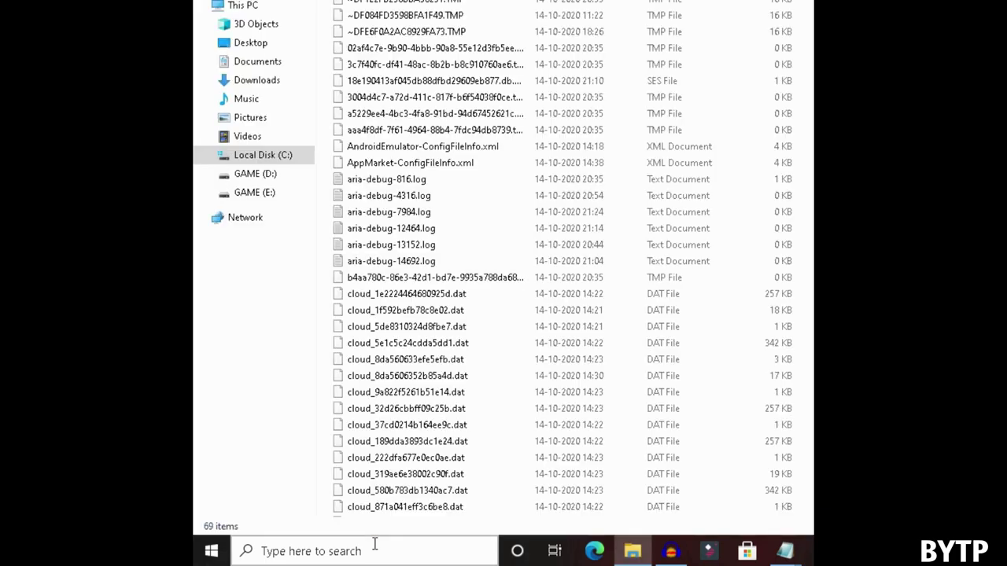
Delete everything in the Temp folder, skipping all items in use, and close the folder window.
key(ctrl+a)
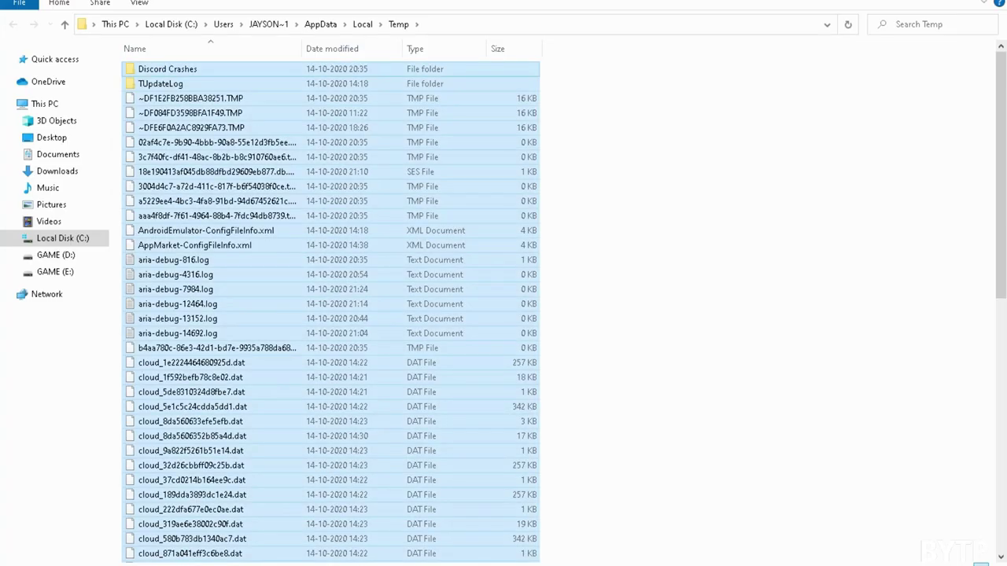
key(Delete)
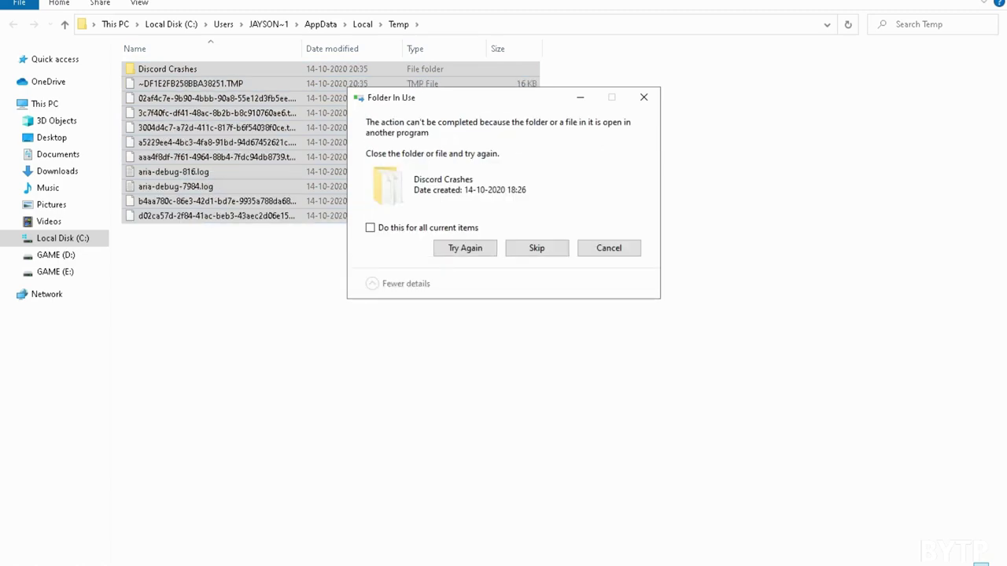
click(404, 229)
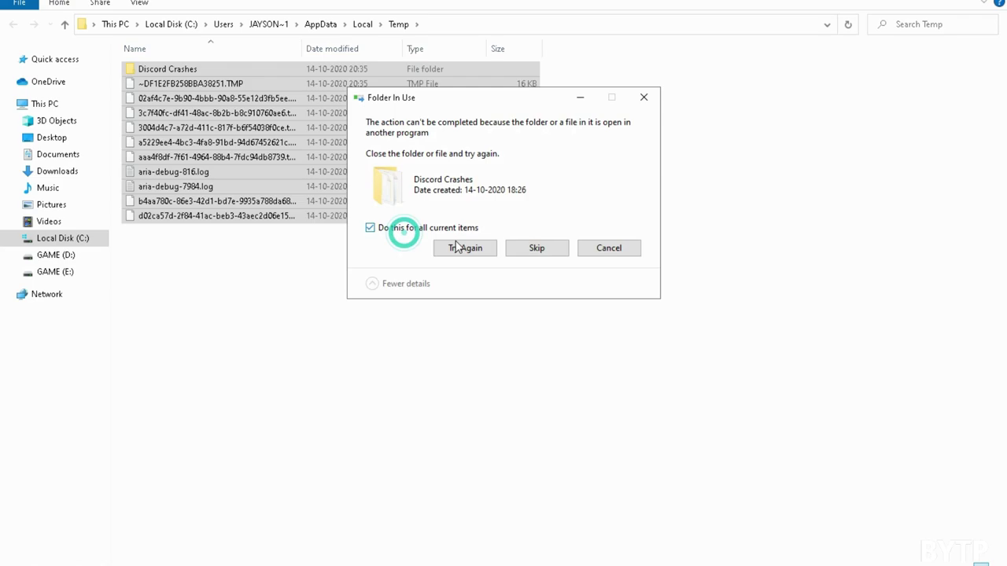
click(508, 252)
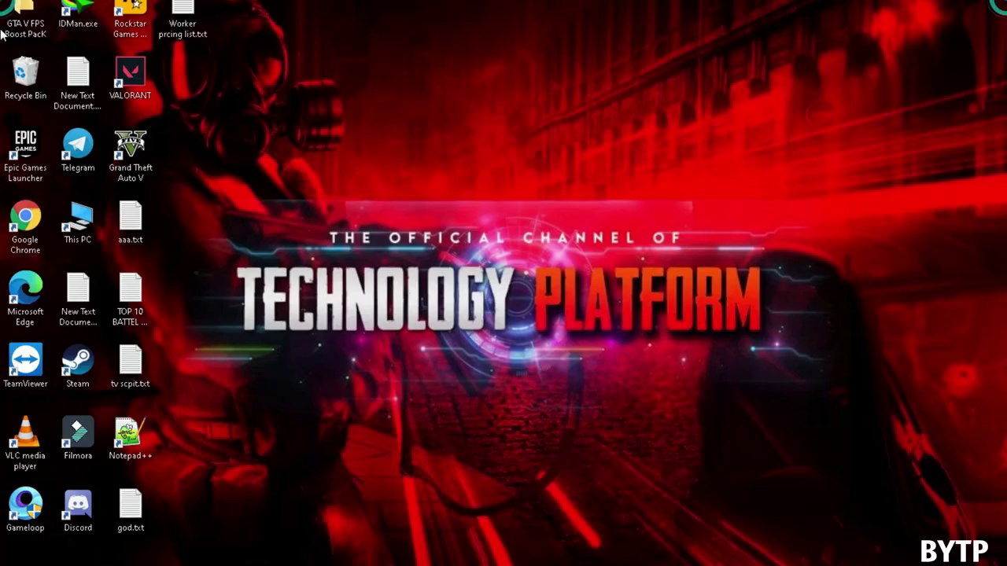
Empty the Recycle Bin, confirm the permanent deletion and refresh the desktop.
right_click(12, 69)
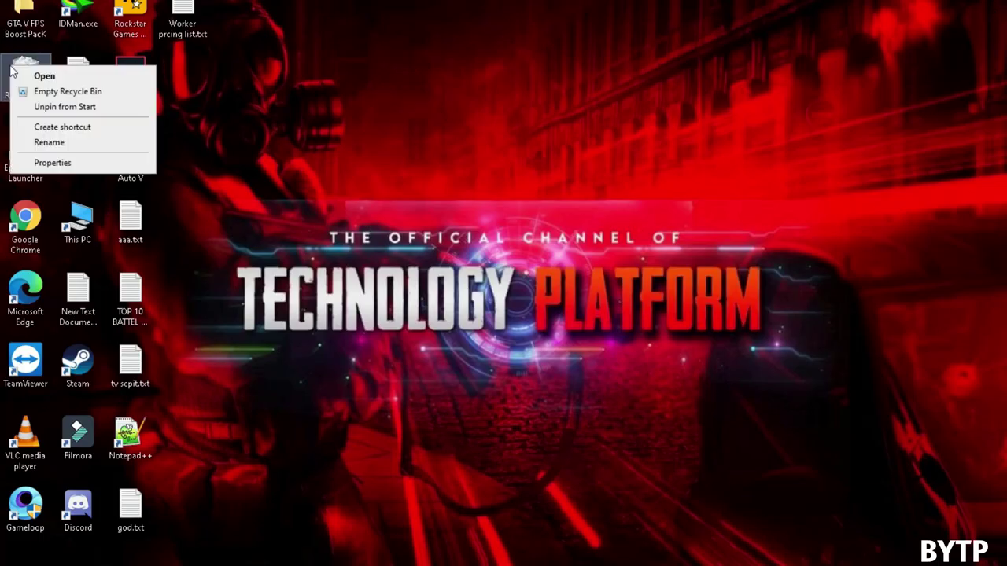
click(38, 93)
click(560, 296)
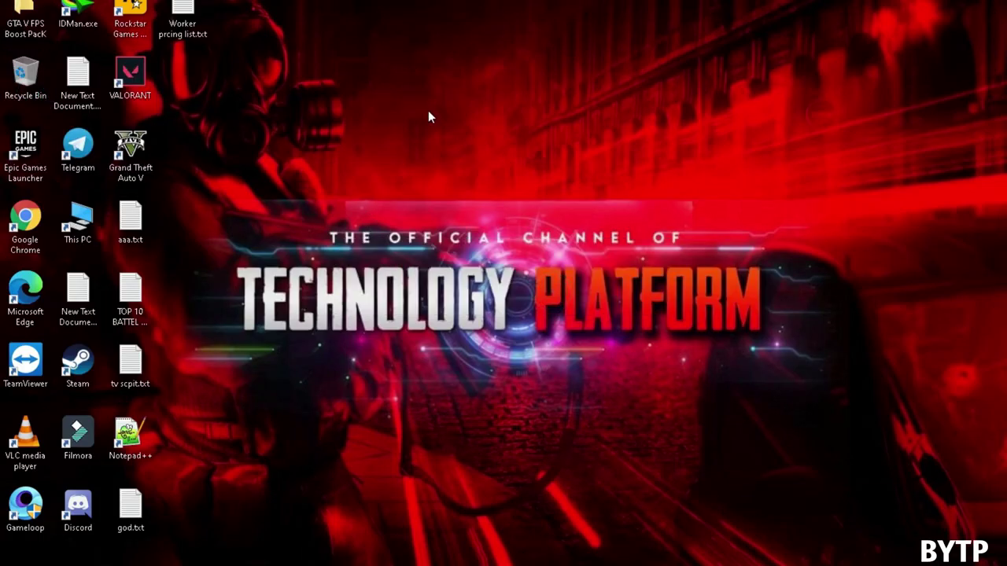
right_click(428, 111)
click(464, 152)
key(super)
text(co)
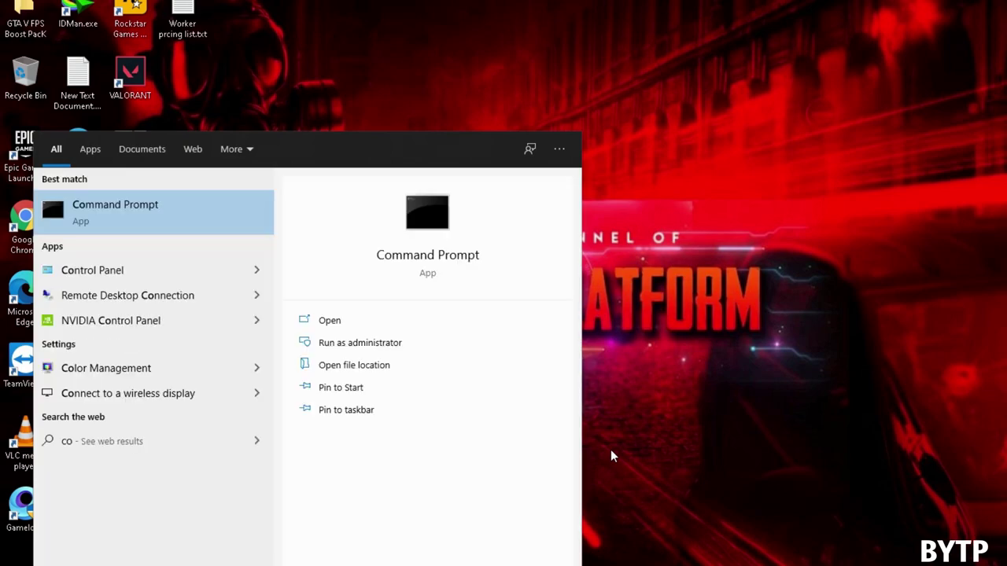
key(Down)
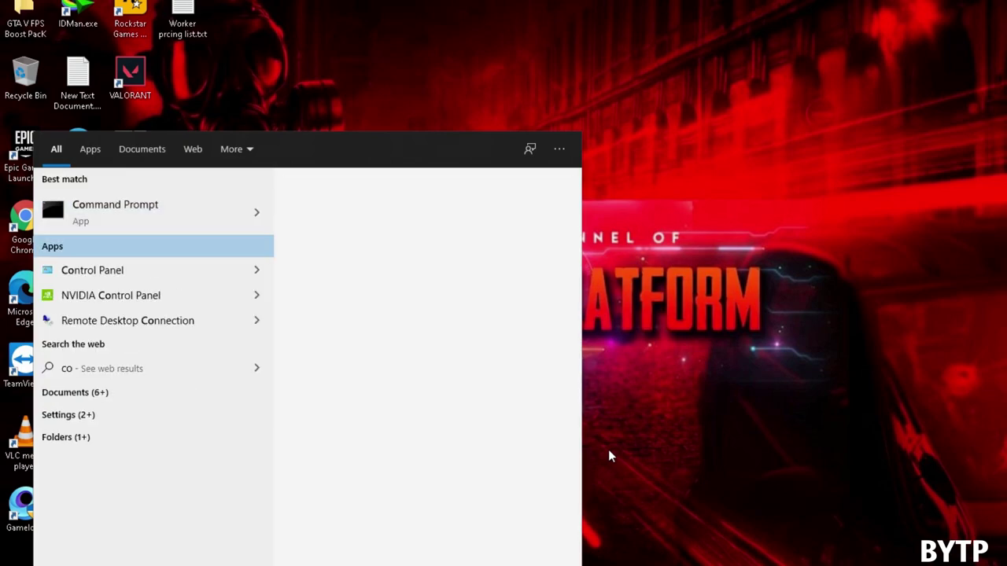
key(Return)
Open the Gaming section of Windows Settings and make sure Game Mode is switched on.
key(super+i)
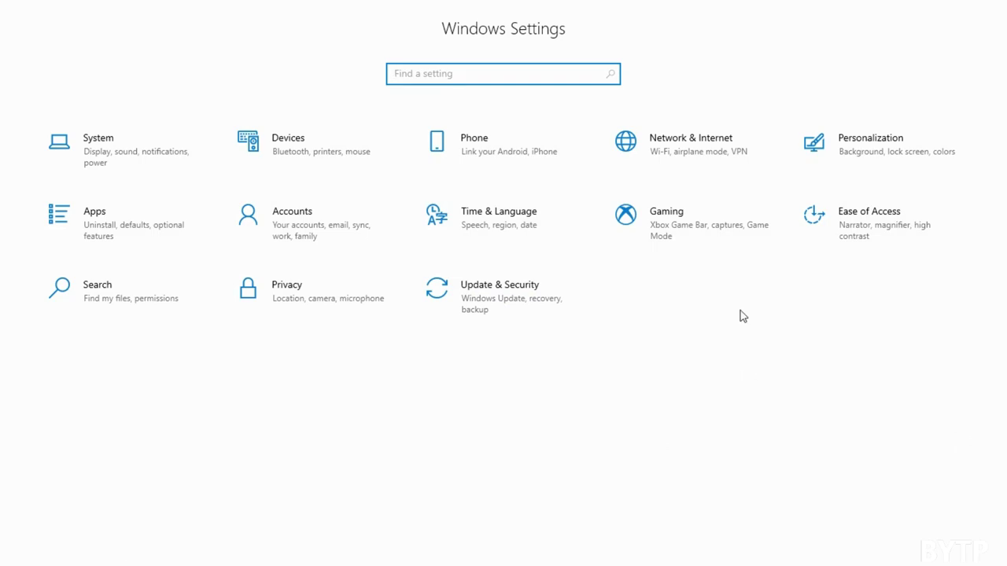
click(695, 242)
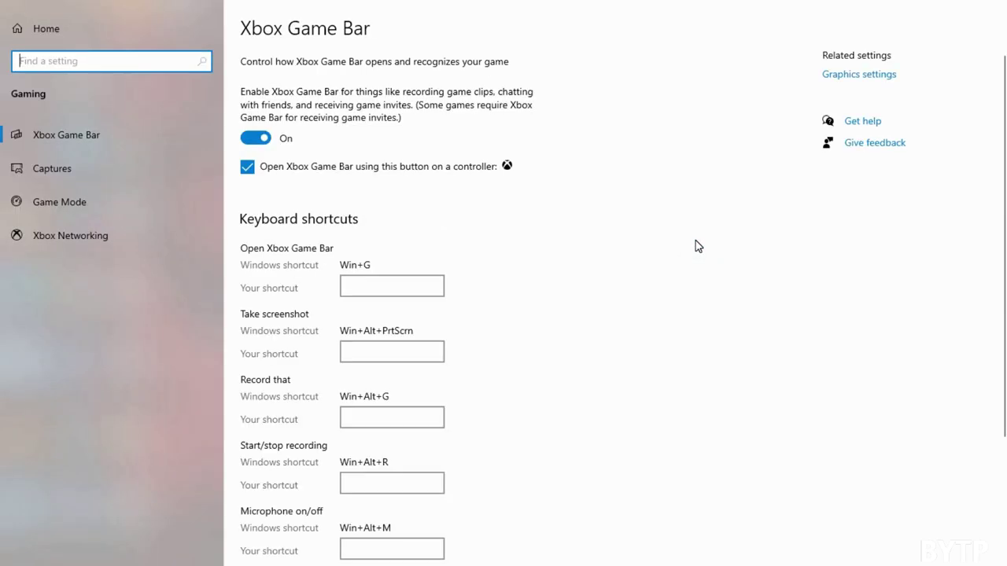
click(150, 202)
click(261, 118)
click(261, 118)
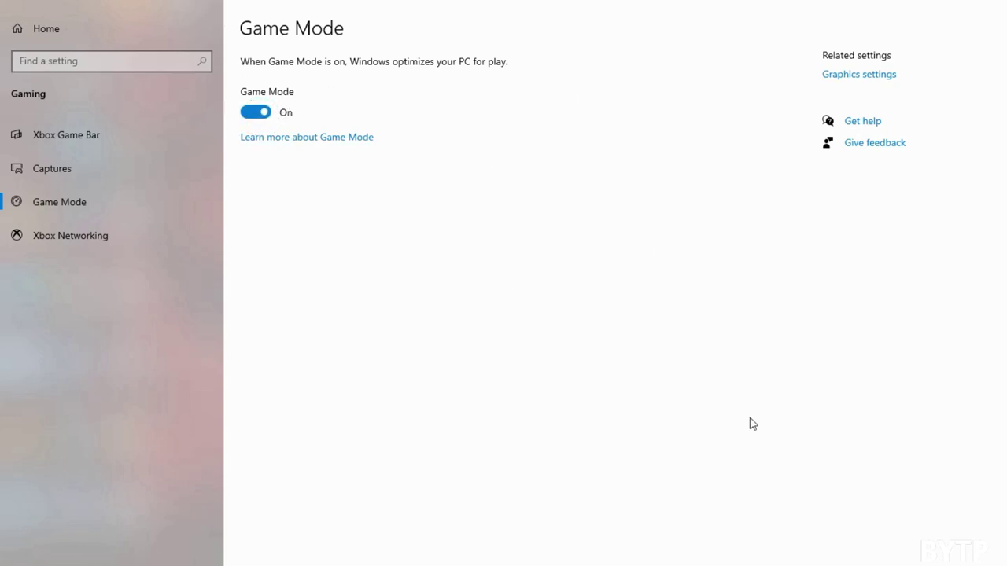
Open the related Graphics settings and remove the existing Grand Theft Auto V entry from the performance preferences.
click(865, 82)
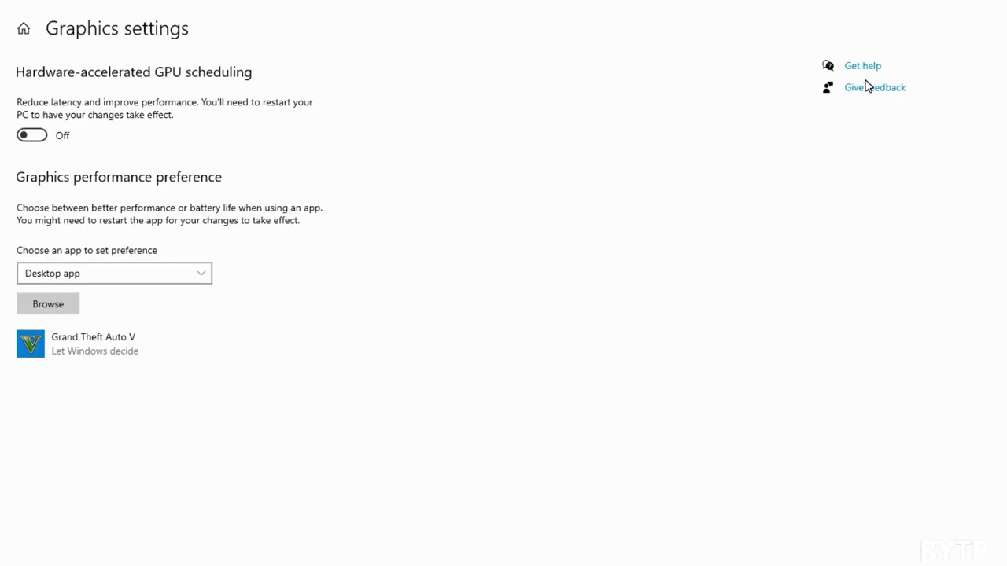
click(227, 343)
click(286, 413)
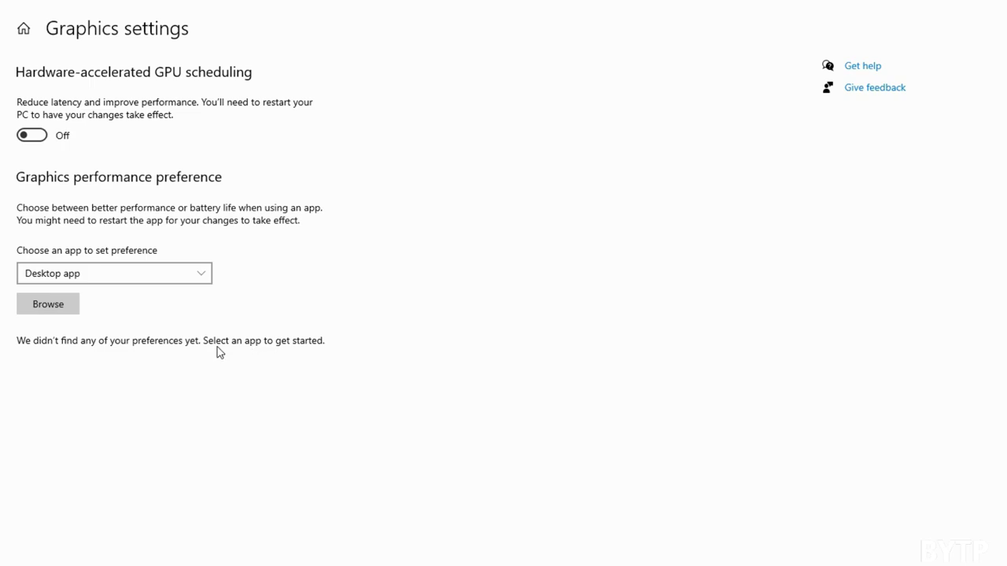
Add PlayGTAV.exe from the GTAV folder on drive D: to the graphics performance preferences.
click(68, 311)
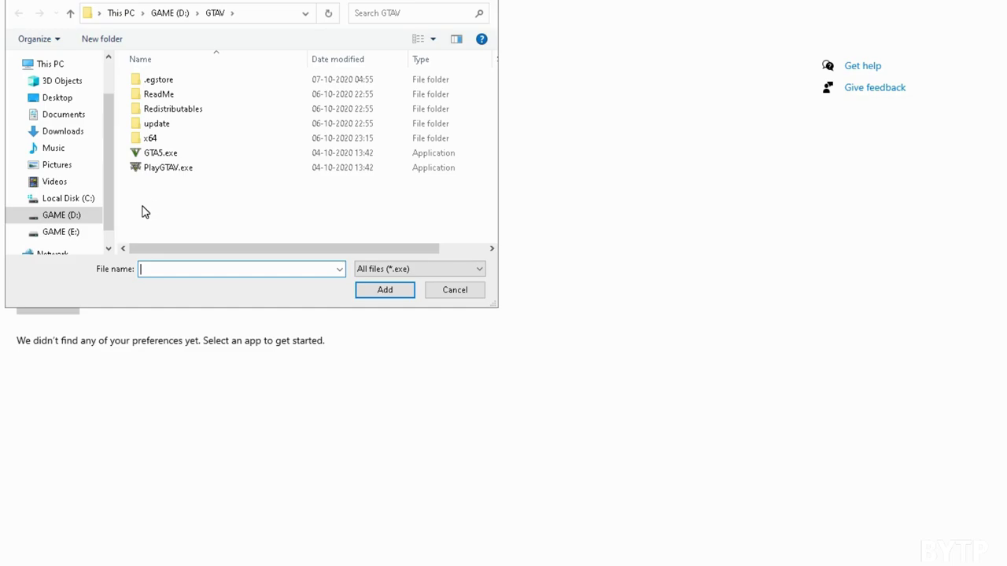
click(161, 169)
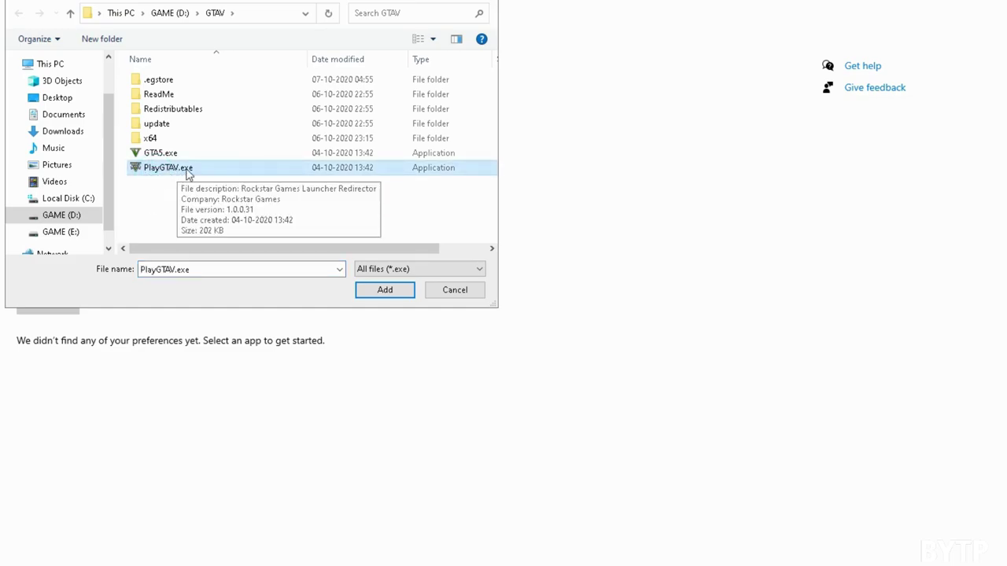
click(161, 167)
double_click(134, 172)
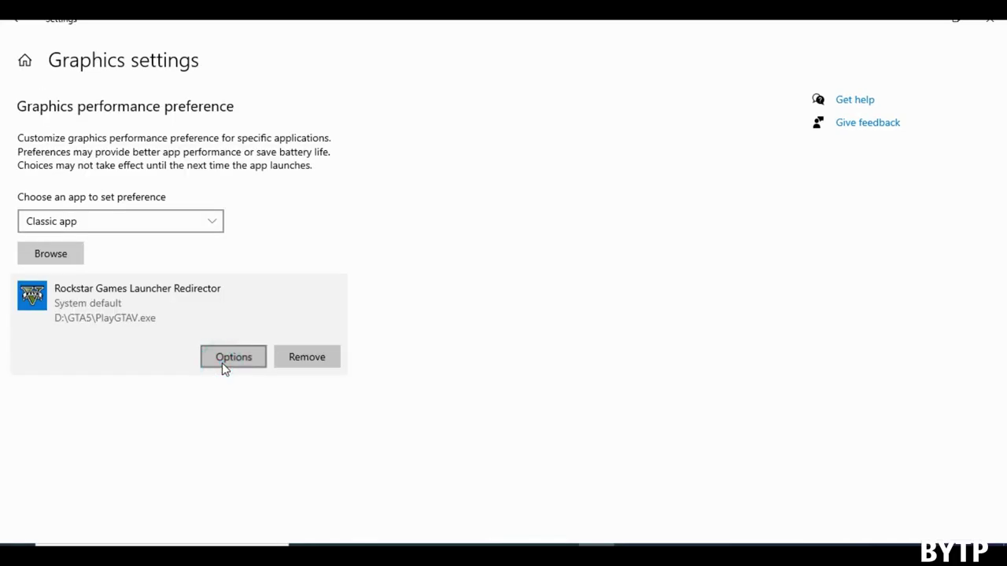
Set the graphics preference of Rockstar Games Launcher Redirector to High performance and save it.
click(224, 364)
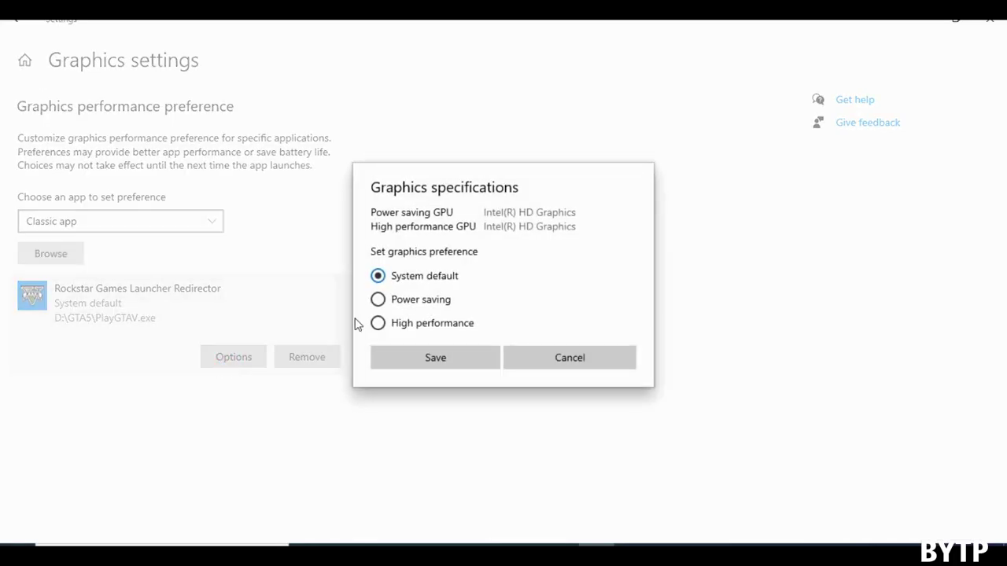
click(385, 325)
click(414, 358)
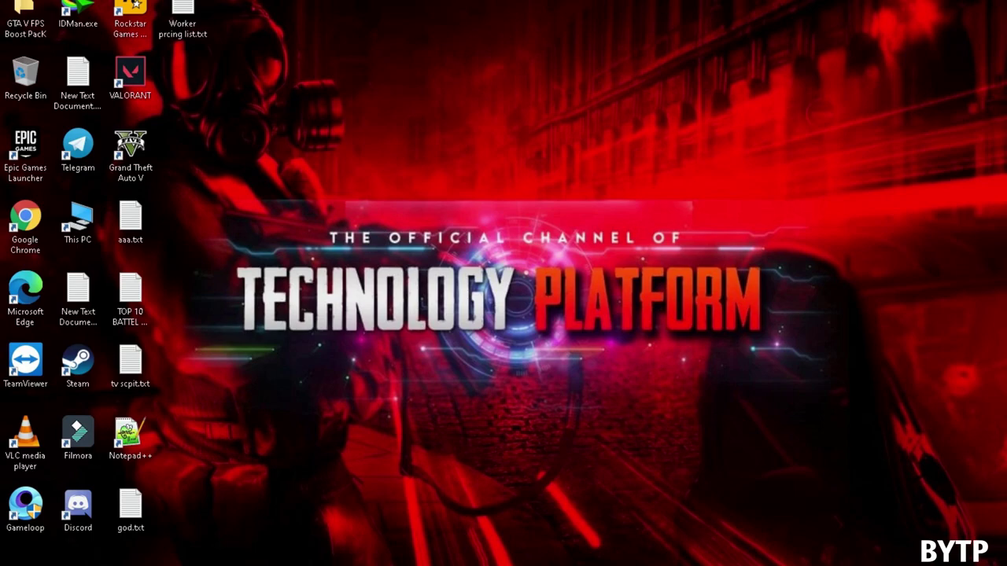
Open the Boost folder inside the innermost GTA V FPS Pack folder of the desktop's GTA V FPS Boost PacK.
double_click(3, 24)
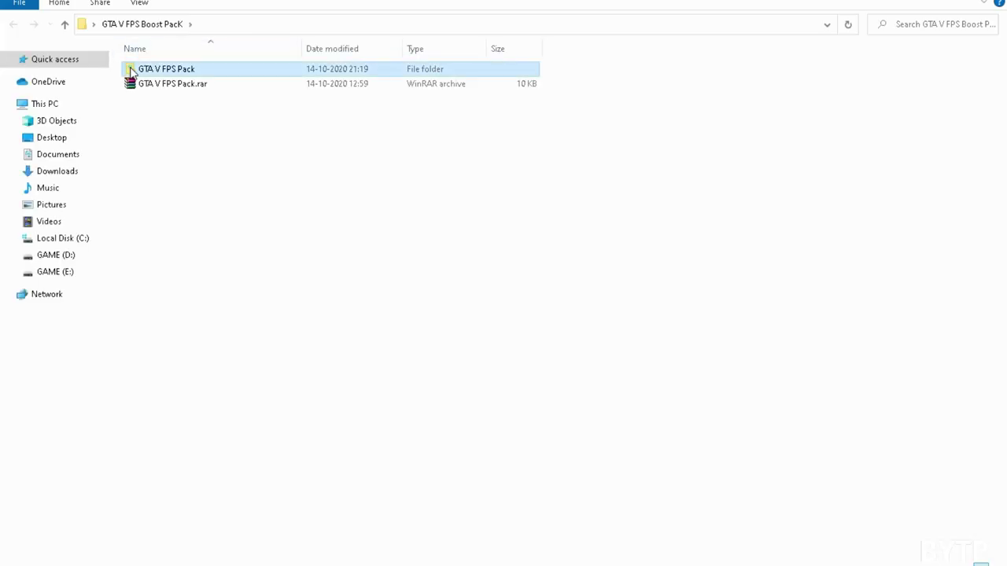
double_click(132, 69)
double_click(132, 69)
double_click(131, 70)
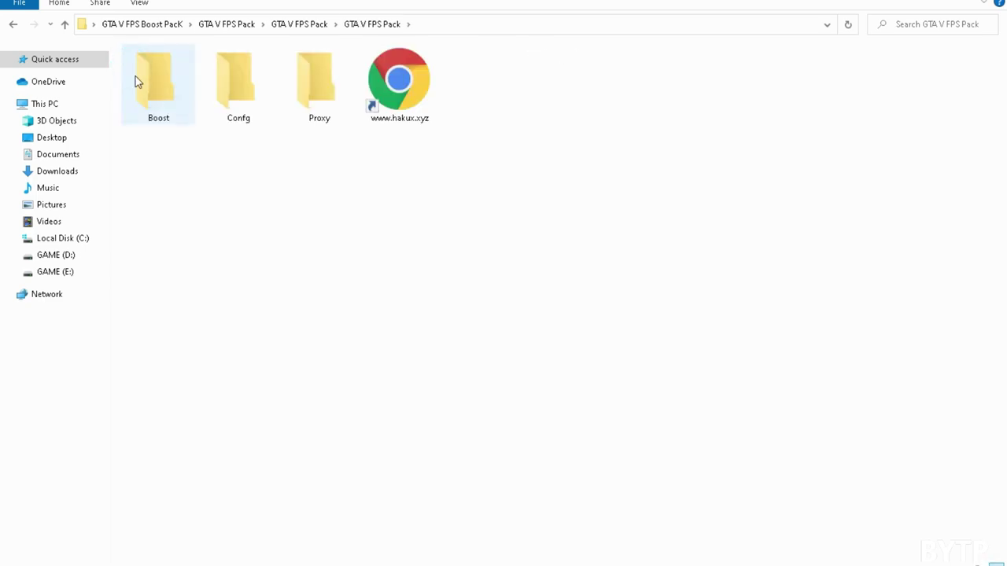
click(140, 85)
double_click(140, 87)
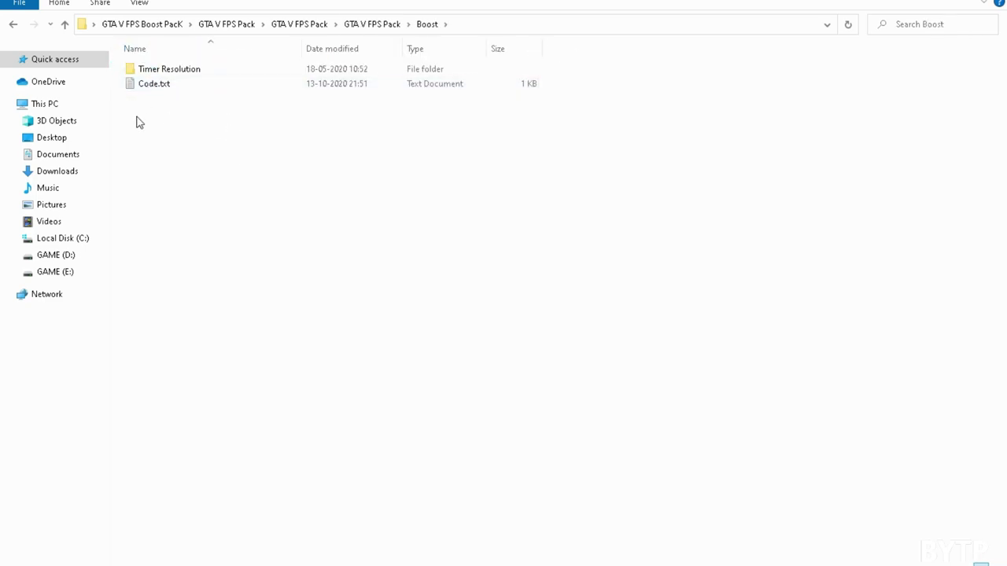
Run the TimerResolution application in the Timer Resolution folder as administrator.
double_click(143, 73)
right_click(128, 64)
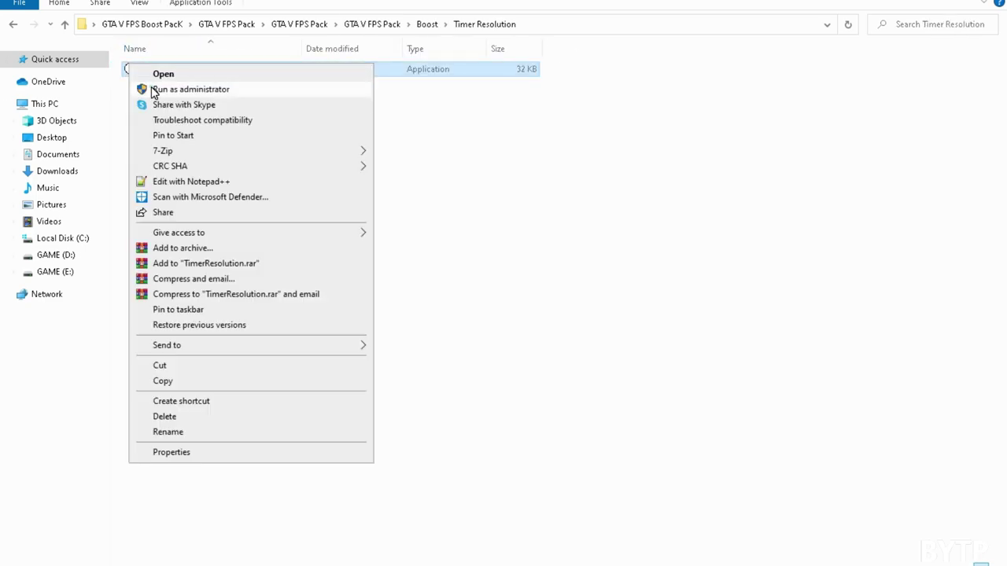
click(150, 87)
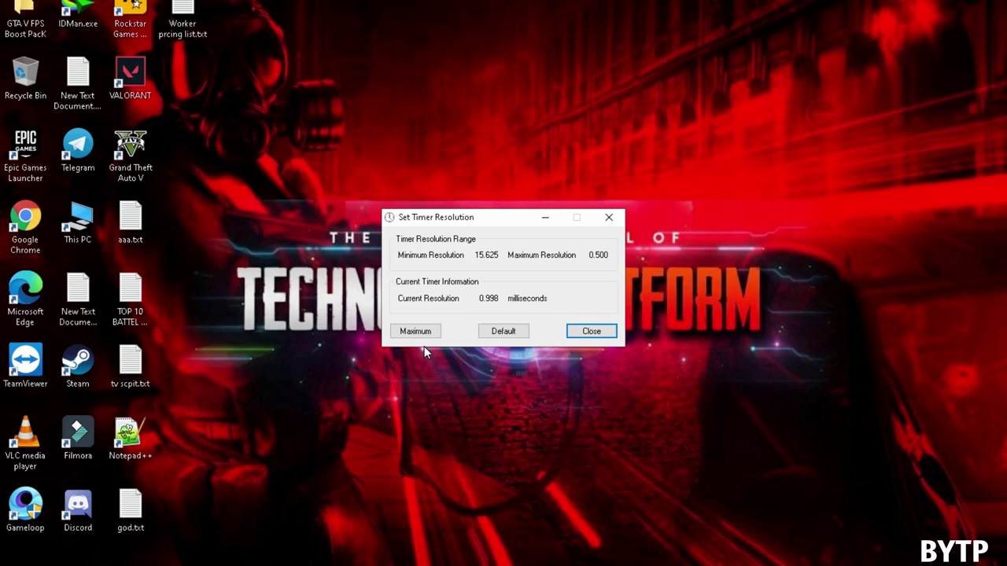
Set the timer to its maximum resolution and minimize the Set Timer Resolution window, leaving the tool running.
click(424, 336)
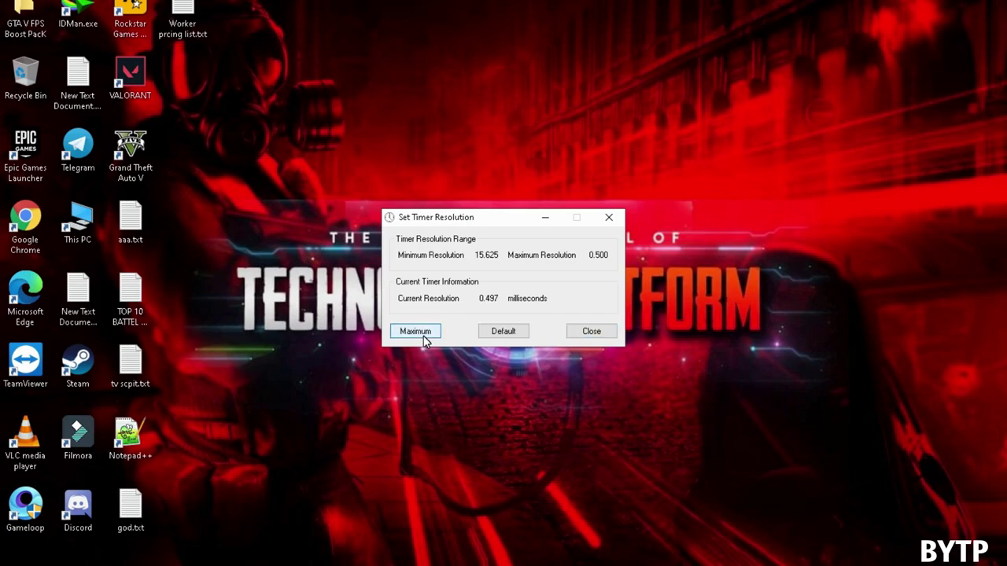
click(495, 334)
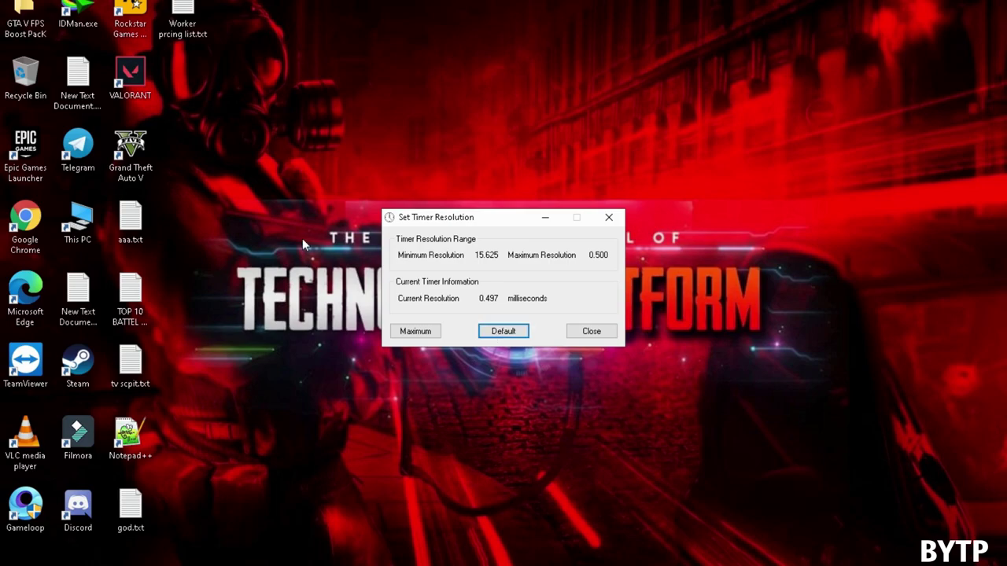
click(400, 330)
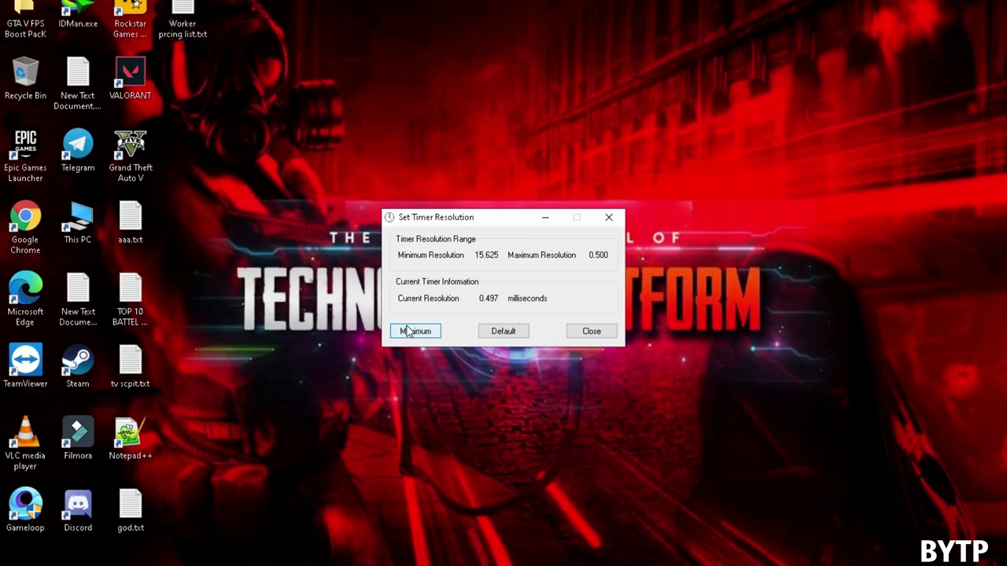
click(544, 218)
Refresh the desktop and launch Grand Theft Auto V from its desktop shortcut.
right_click(403, 124)
click(431, 163)
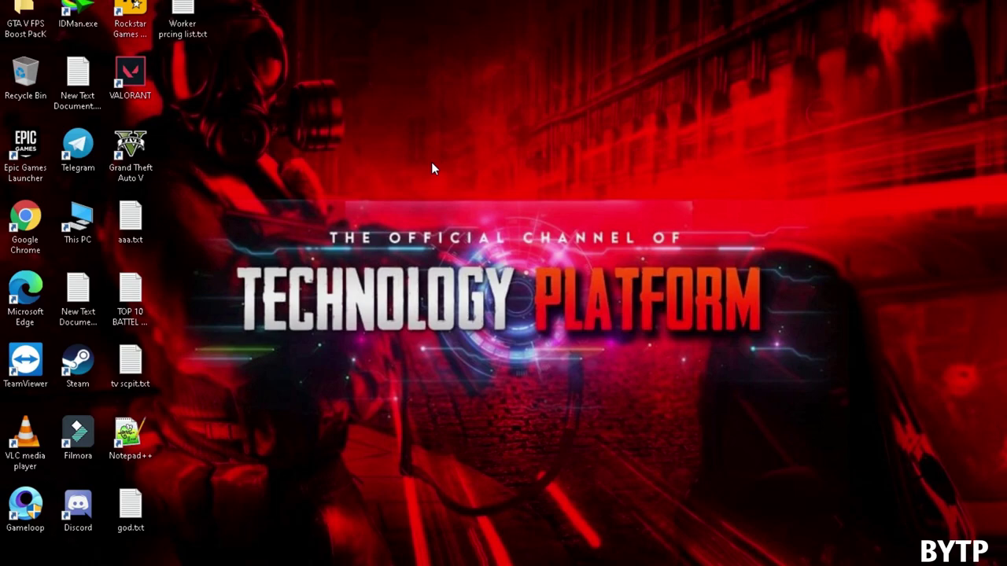
double_click(135, 148)
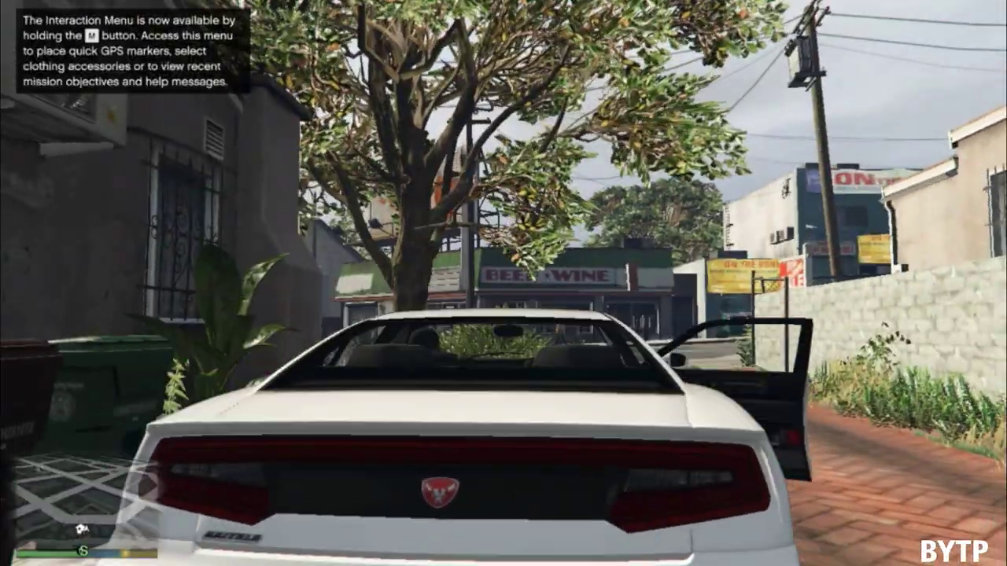
key(s)
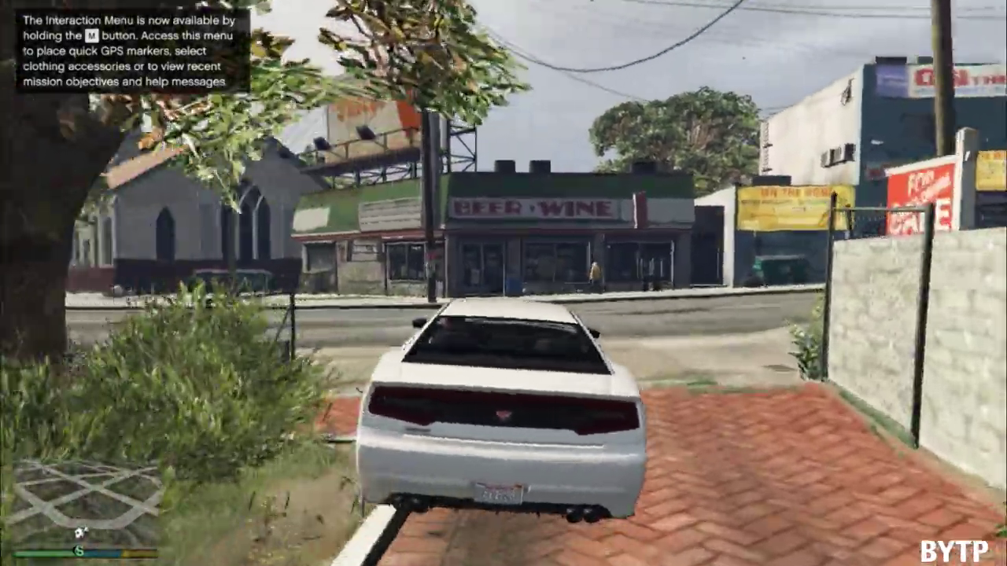
key(w)
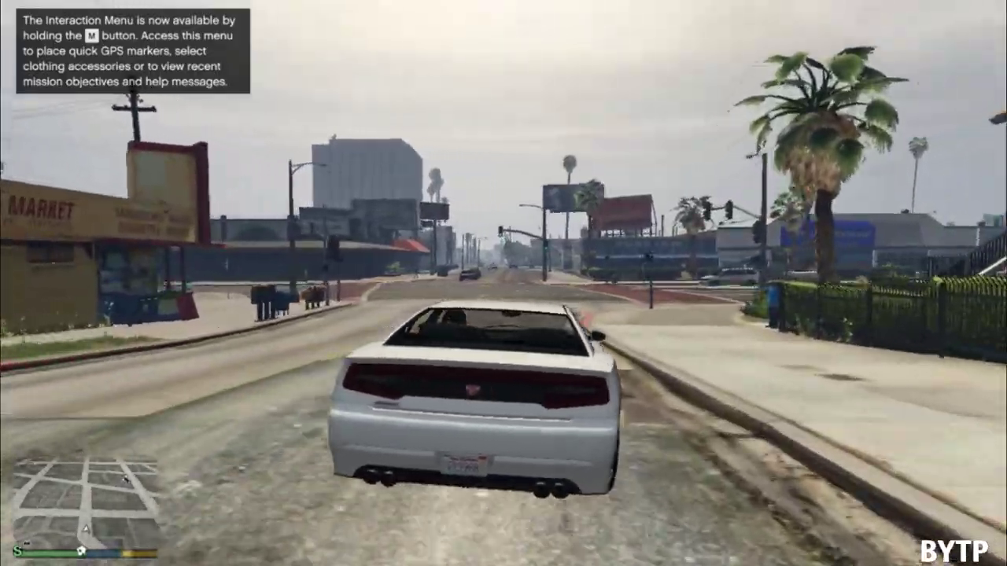
key(d)
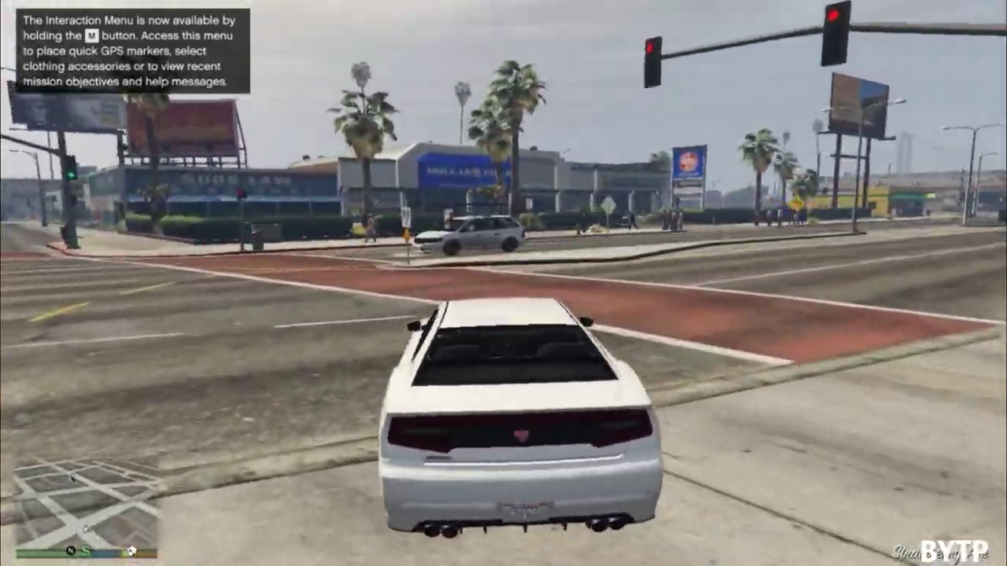
key(w)
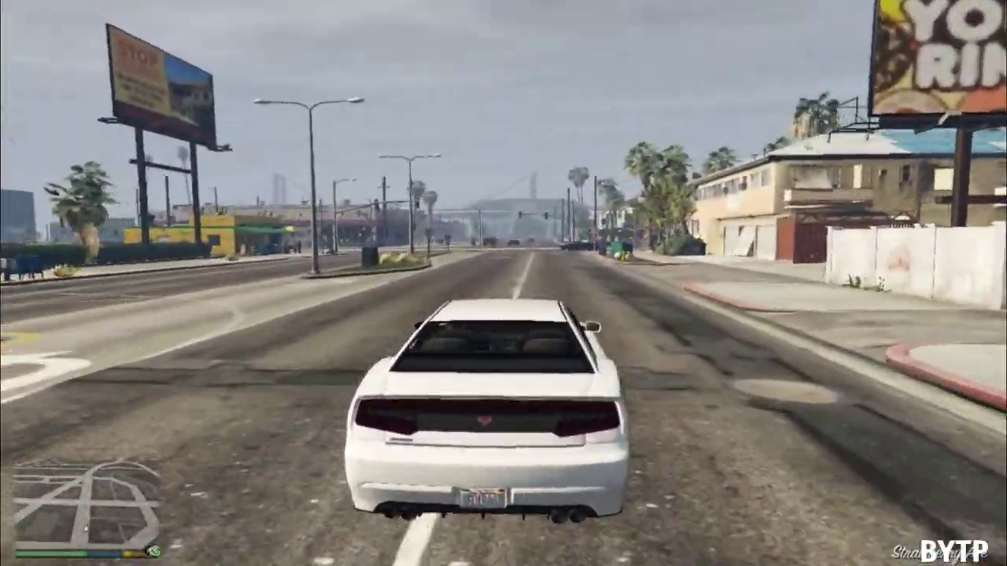
key(w)
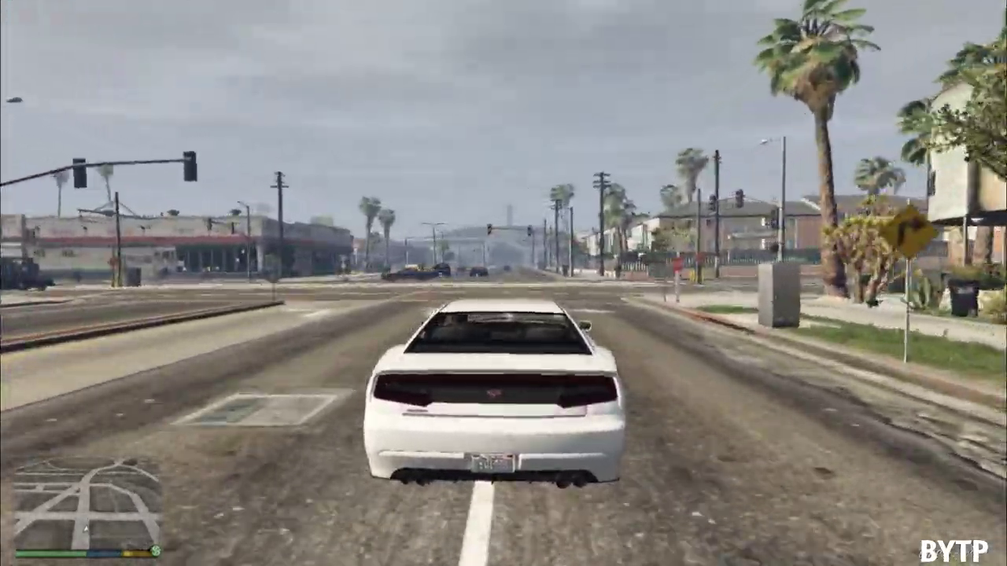
key(w)
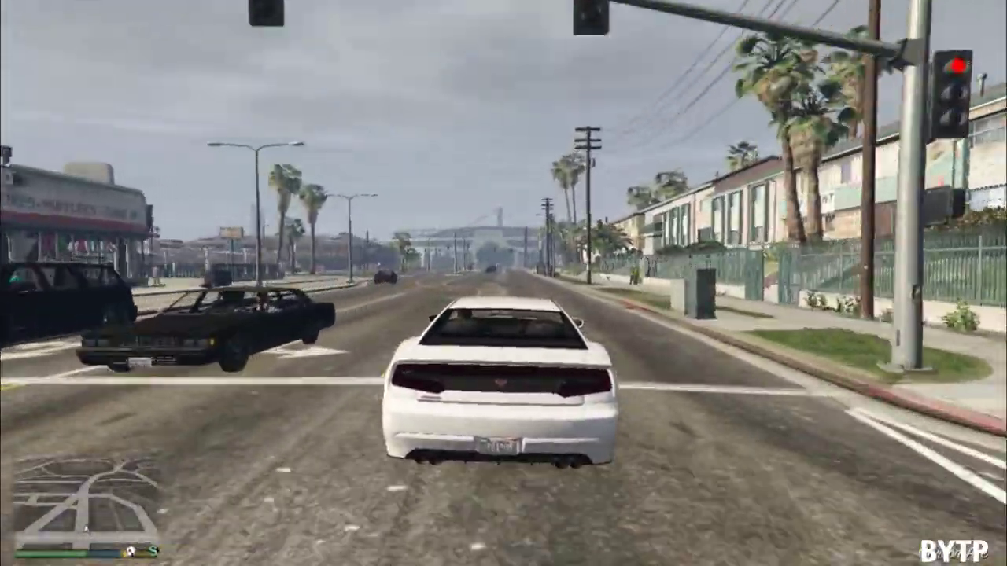
key(w)
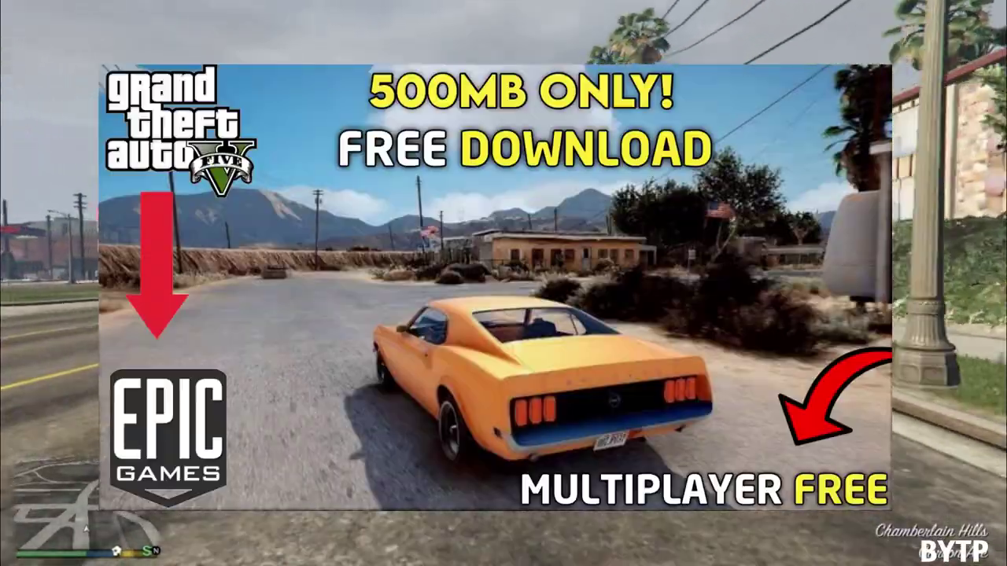
key(w)
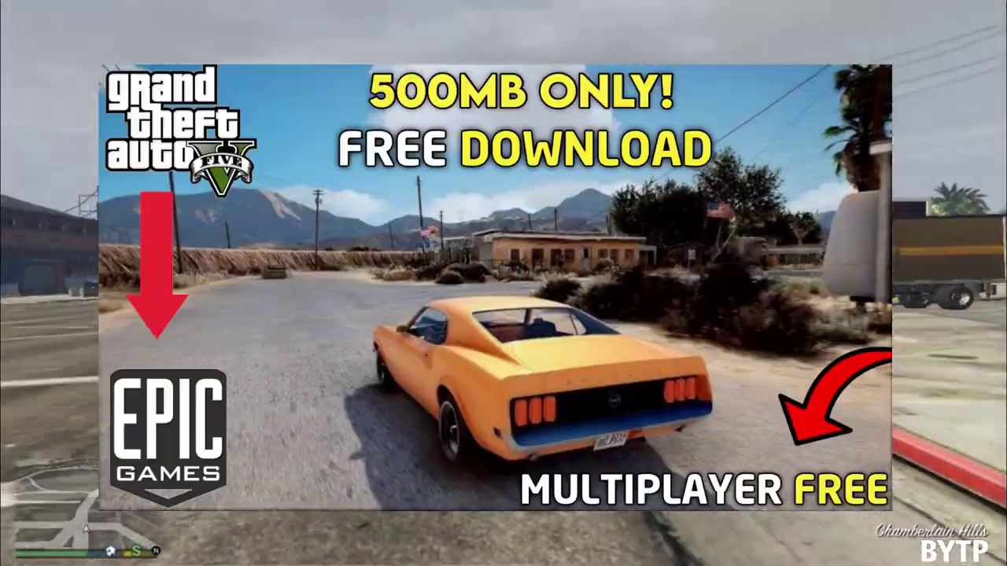
key(w)
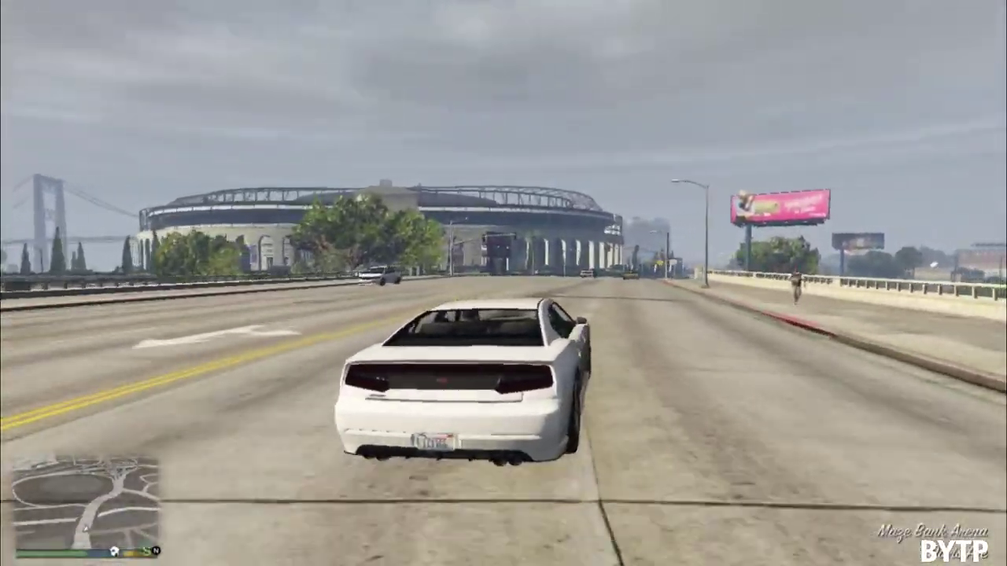
key(w)
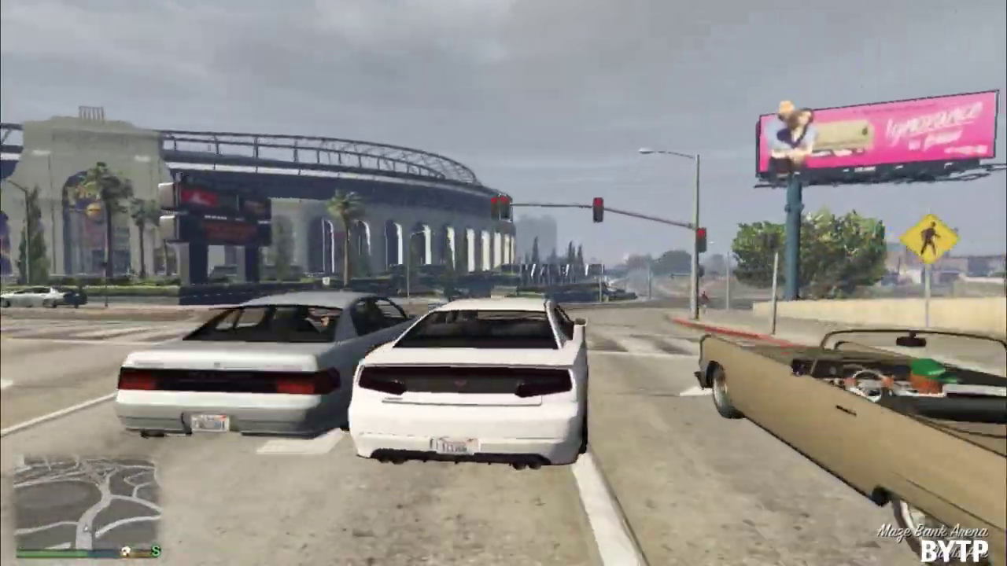
key(w)
key(d)
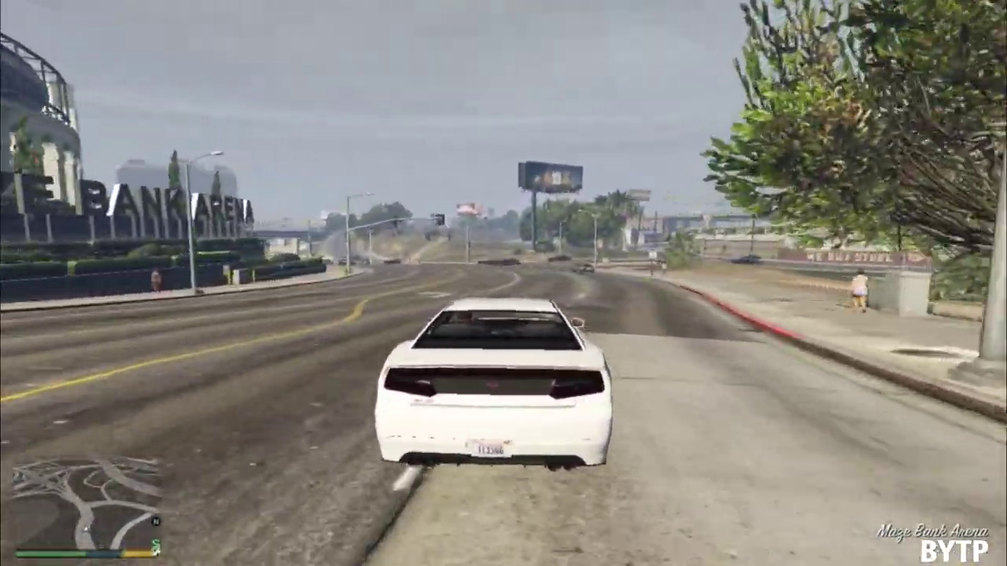